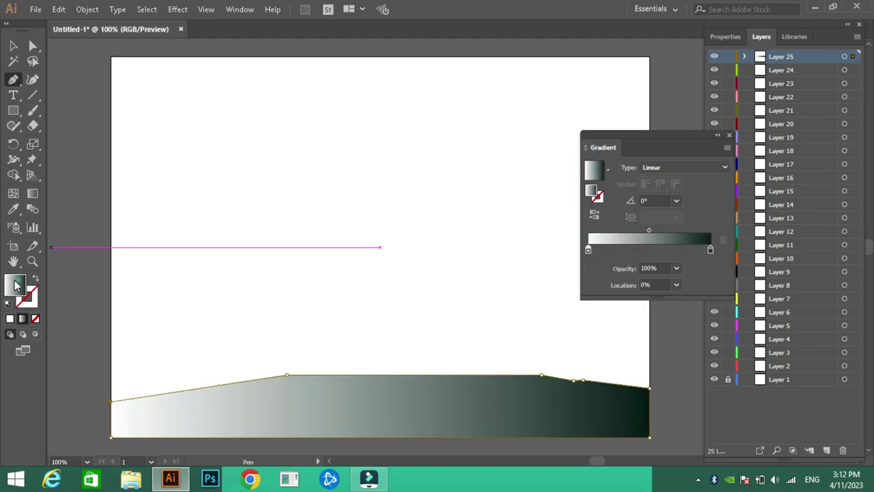
# Confirm the green colour for the ground shape's gradient in the Color Picker.
pyautogui.click(598, 149)
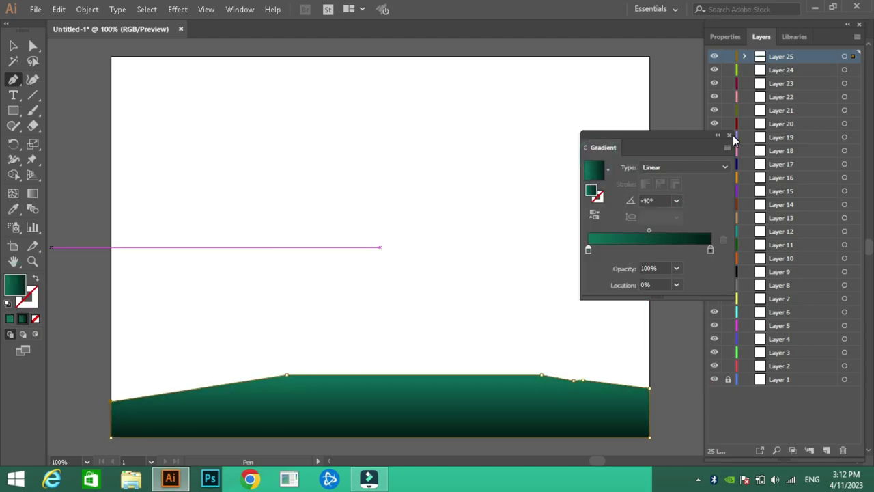
# Pencil-draw two more lighter green streaks across the ground.
pyautogui.press('n')
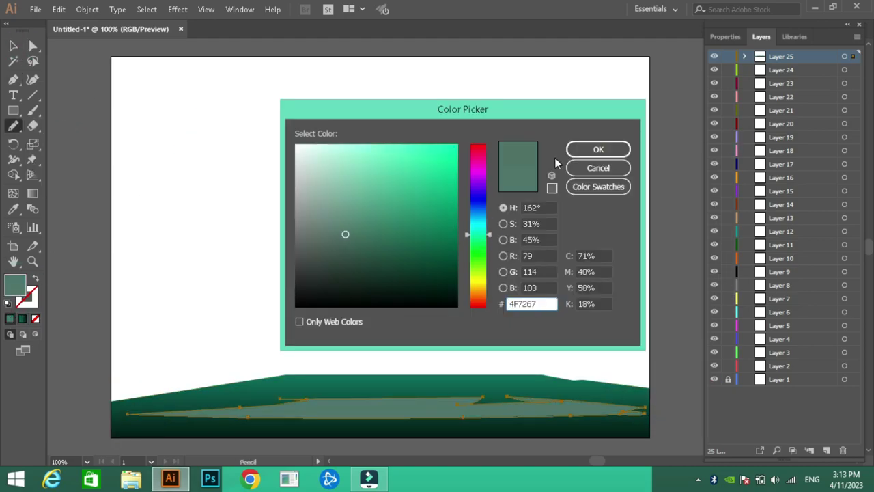
pyautogui.click(14, 62)
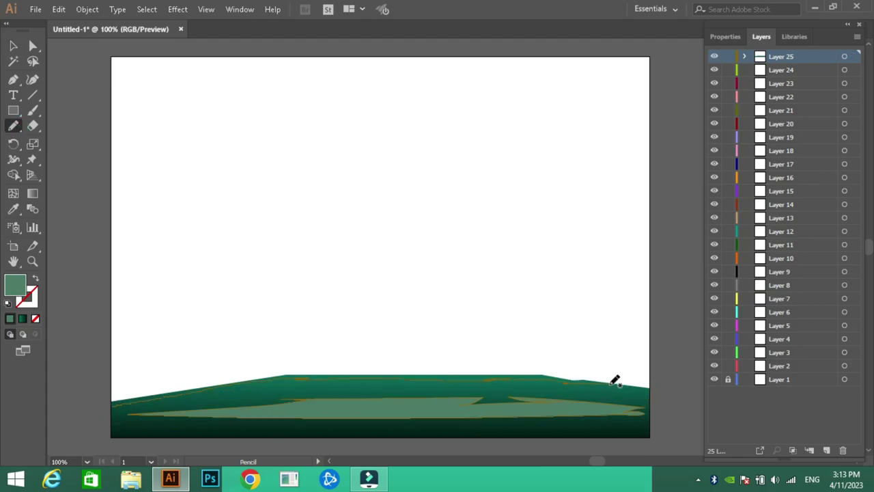
pyautogui.click(776, 228)
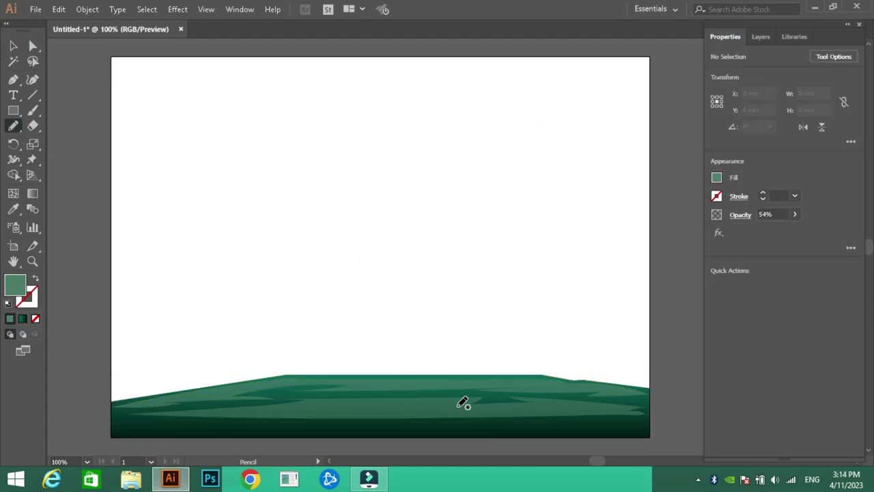
pyautogui.moveTo(462, 403); pyautogui.dragTo(311, 405)
pyautogui.moveTo(387, 373); pyautogui.dragTo(304, 381)
# Draw a dark green streak across the lower ground, then lock Layer 25.
pyautogui.press('F6')
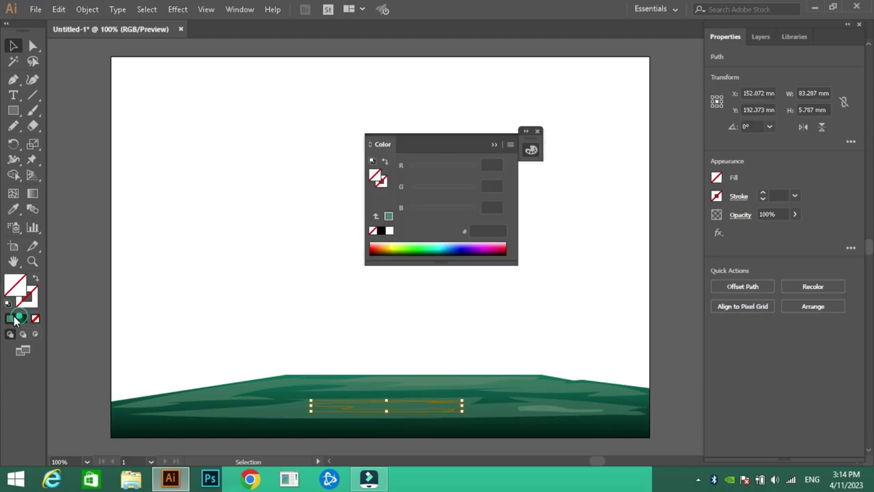
pyautogui.press('F6')
pyautogui.hotkey('ctrl', 'shift', 'a')
pyautogui.doubleClick(15, 284)
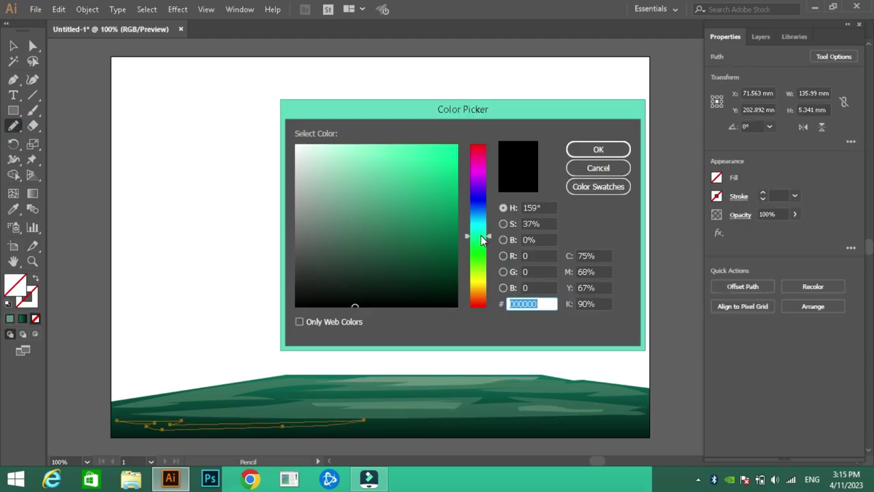
pyautogui.click(585, 148)
pyautogui.hotkey('ctrl', 'shift', 'a')
pyautogui.moveTo(360, 420); pyautogui.dragTo(620, 427)
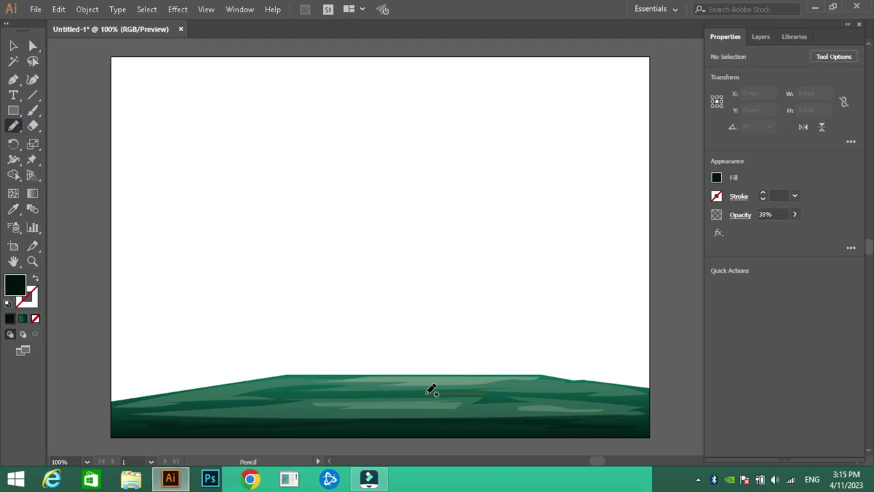
pyautogui.hotkey('ctrl', 'shift', 'a')
pyautogui.press('v')
pyautogui.press('F7')
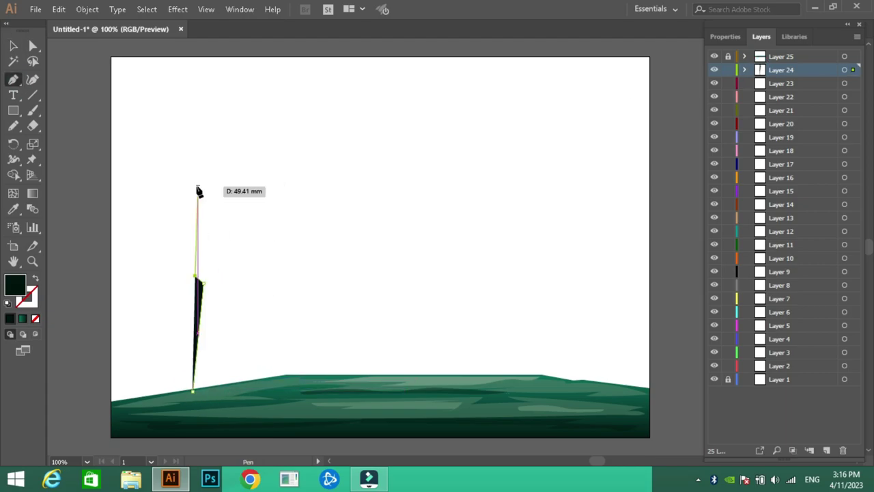
# Pen-draw the tall faceted cliff along the left edge with a gradient fill.
pyautogui.click(213, 142)
pyautogui.click(220, 58)
pyautogui.click(110, 58)
pyautogui.click(111, 409)
pyautogui.click(192, 391)
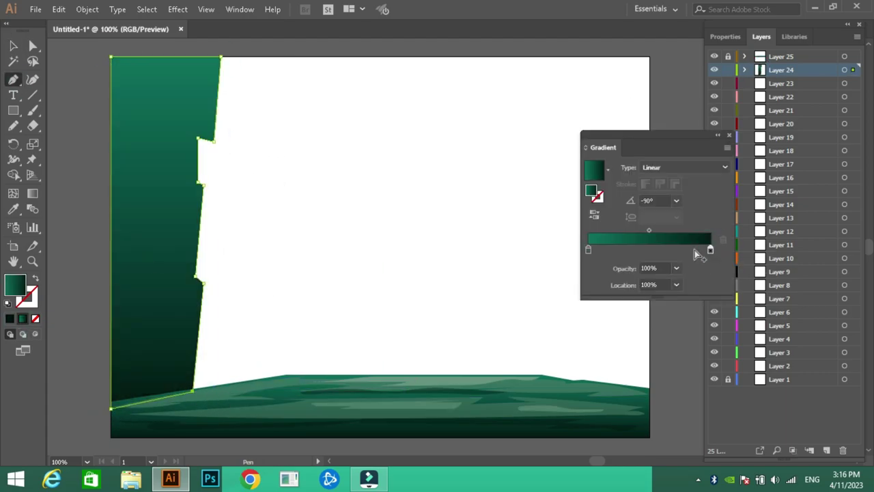
# Set both of the cliff's gradient stops to lighter teal.
pyautogui.doubleClick(585, 248)
pyautogui.click(598, 149)
pyautogui.press('v')
pyautogui.doubleClick(680, 248)
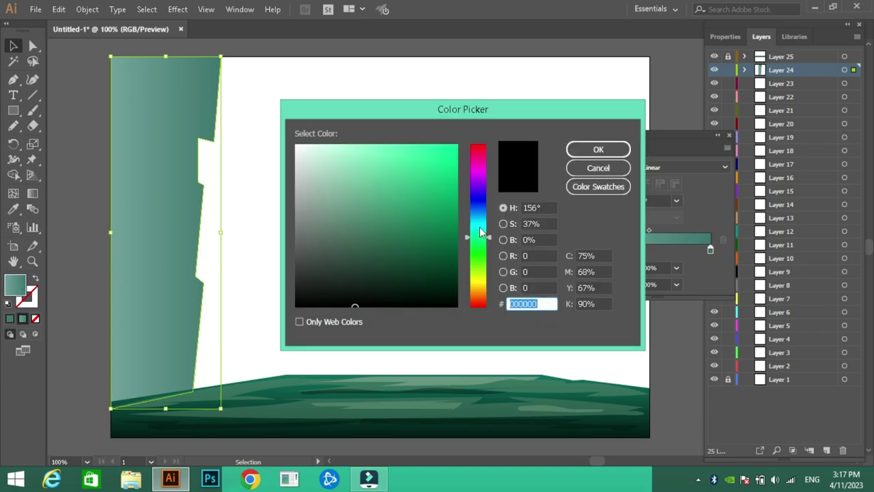
pyautogui.click(598, 149)
pyautogui.click(731, 135)
pyautogui.hotkey('ctrl', 'shift', 'a')
# Pen-outline the top of the branching rock spire and its upper branches.
pyautogui.press('p')
pyautogui.click(179, 392)
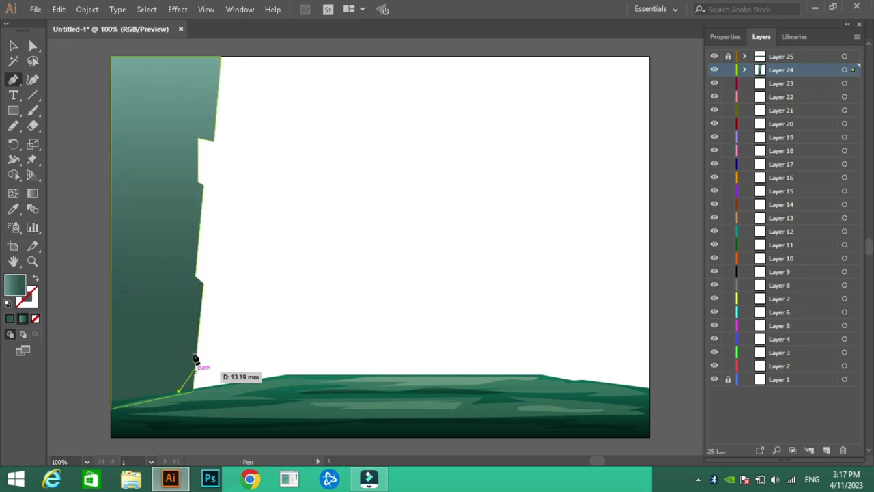
pyautogui.click(187, 238)
pyautogui.click(168, 102)
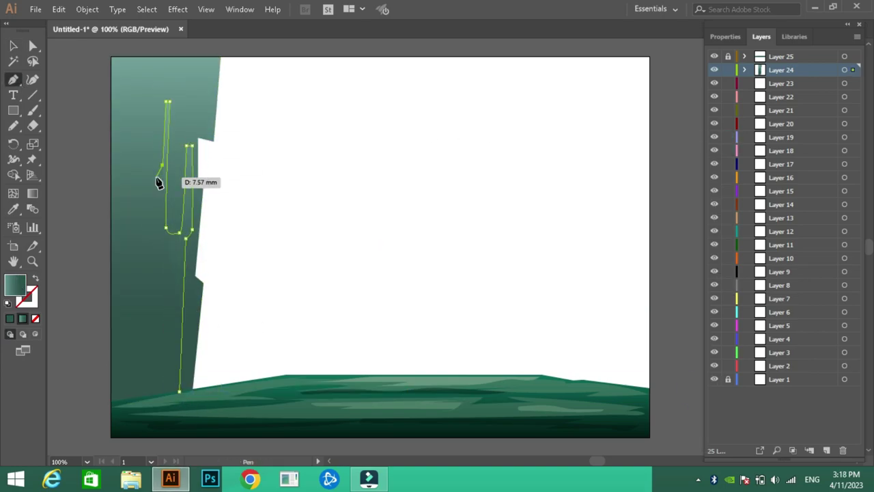
pyautogui.click(126, 82)
pyautogui.click(121, 82)
pyautogui.click(121, 90)
pyautogui.click(142, 155)
pyautogui.click(156, 177)
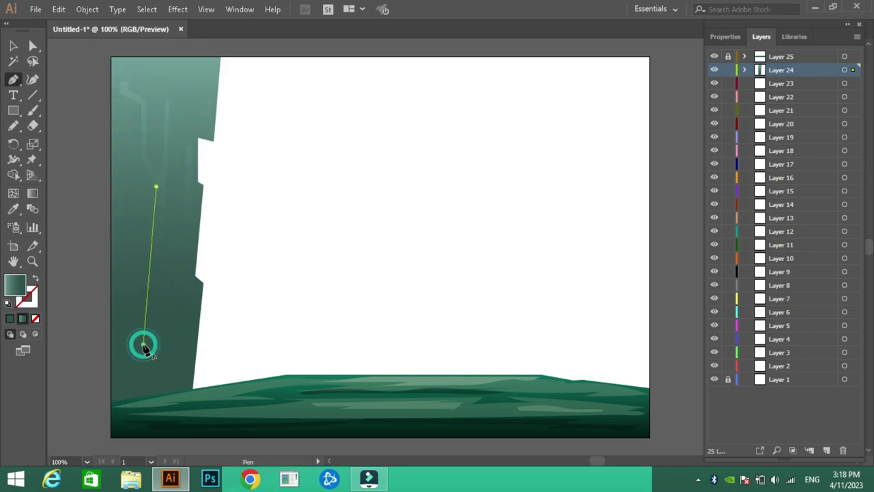
# Close the spire outline at its base and fill it dark green.
pyautogui.click(117, 347)
pyautogui.click(146, 401)
pyautogui.click(179, 391)
pyautogui.doubleClick(15, 284)
pyautogui.click(388, 271)
pyautogui.click(596, 148)
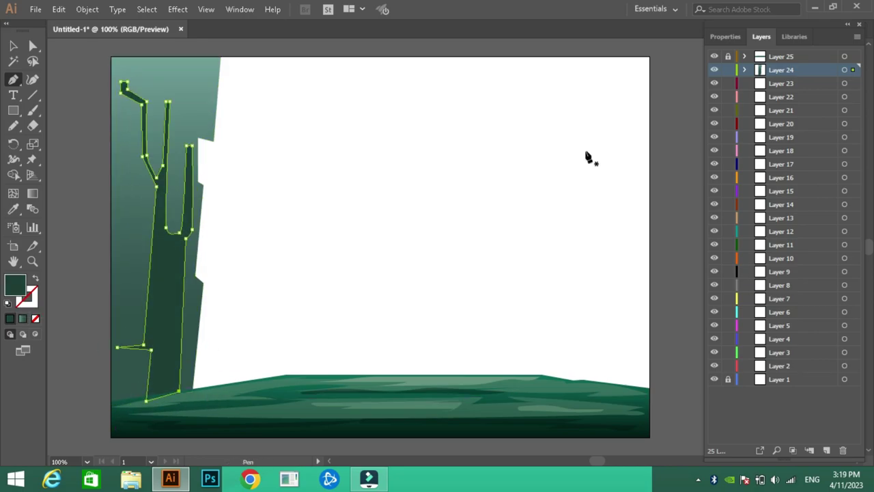
# Add a near-black facet along the spire's trunk with a gradient fill.
pyautogui.click(33, 45)
pyautogui.moveTo(147, 405); pyautogui.dragTo(156, 403)
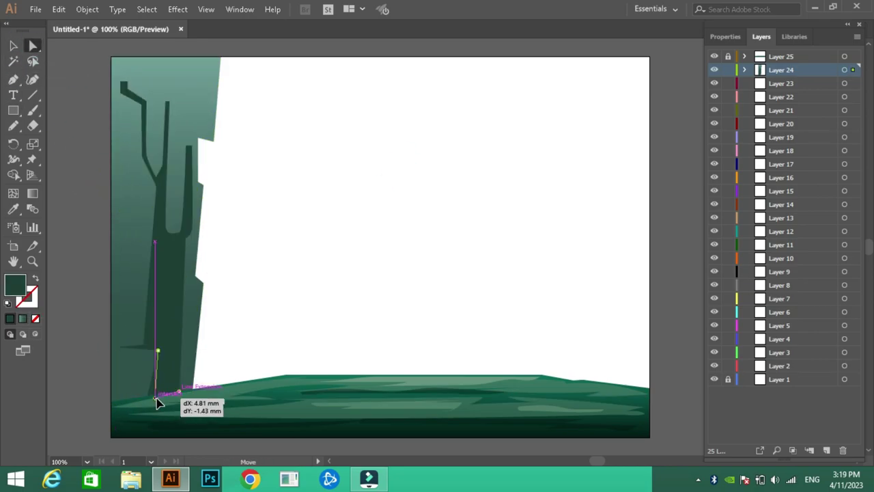
pyautogui.click(150, 261)
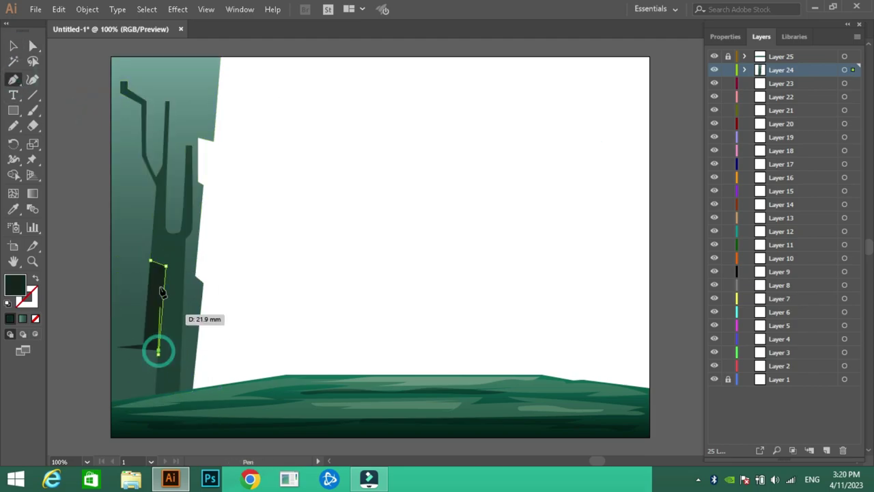
pyautogui.press('v')
pyautogui.doubleClick(15, 284)
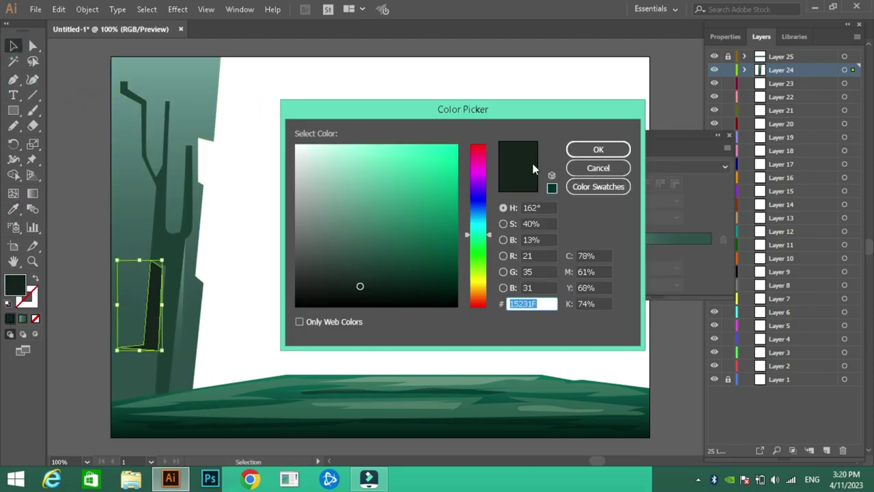
pyautogui.click(598, 149)
pyautogui.click(679, 250)
# Close a small branch highlight on the spire and fill it mid-teal.
pyautogui.press('p')
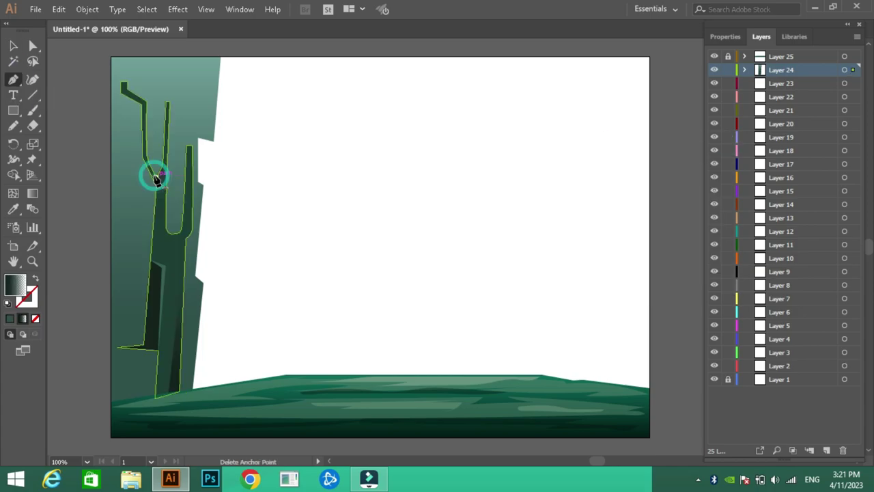
pyautogui.click(128, 87)
pyautogui.doubleClick(15, 284)
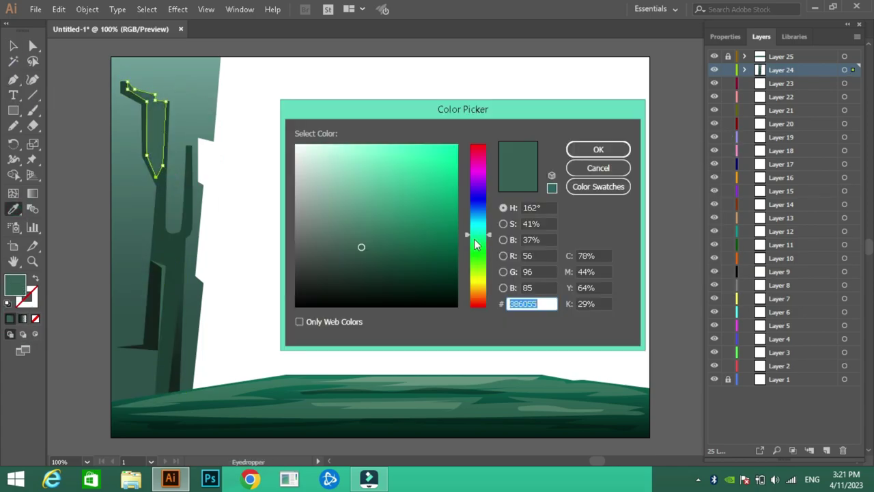
pyautogui.click(597, 148)
pyautogui.press('i')
pyautogui.click(537, 131)
pyautogui.press('v')
pyautogui.click(286, 112)
# Draw a crack line down the spire with no fill.
pyautogui.click(12, 79)
pyautogui.click(156, 107)
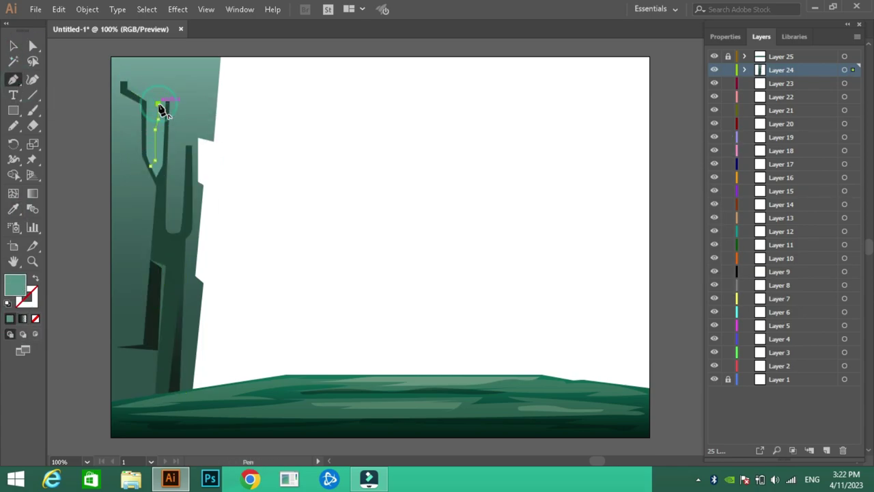
pyautogui.click(371, 230)
pyautogui.click(537, 131)
pyautogui.press('v')
pyautogui.click(268, 211)
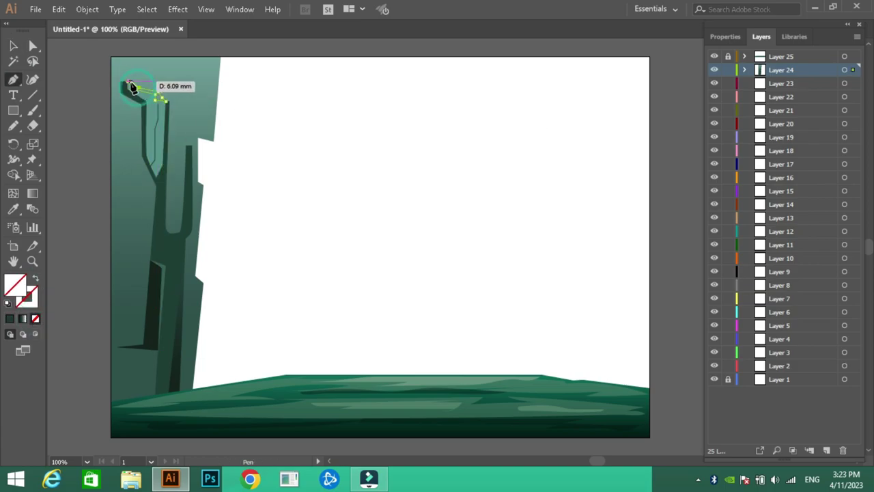
# Add light green highlight facets along the spire's top branch and left edge.
pyautogui.click(131, 87)
pyautogui.click(595, 150)
pyautogui.click(523, 141)
pyautogui.click(120, 92)
pyautogui.click(121, 137)
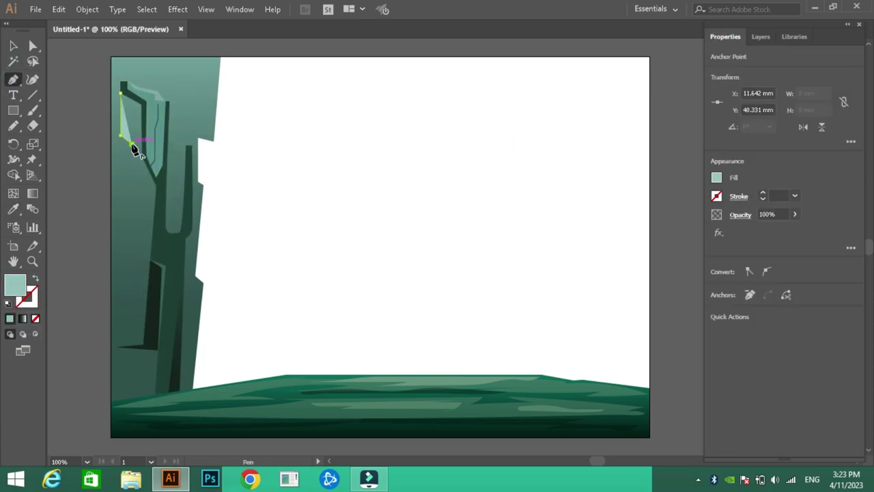
pyautogui.click(122, 261)
pyautogui.click(132, 266)
pyautogui.click(111, 356)
pyautogui.click(13, 209)
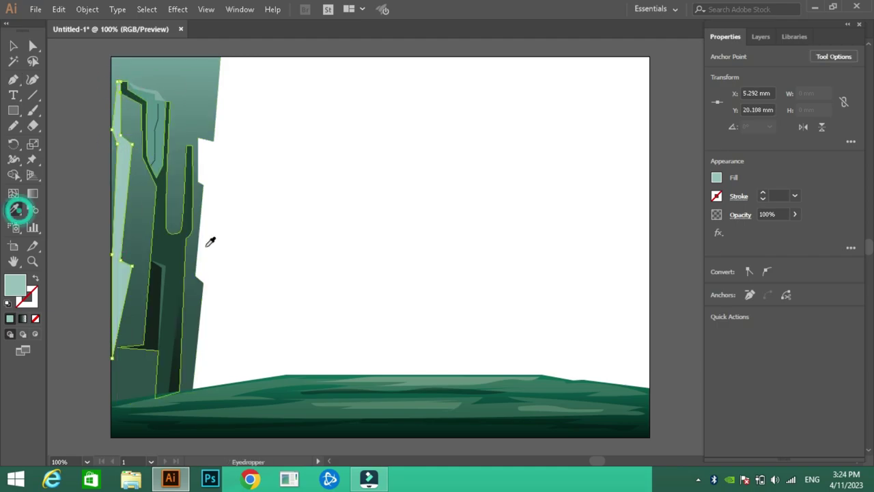
pyautogui.click(170, 308)
# Draw an inner facet in the spire, sampling dark green with the Eyedropper.
pyautogui.click(13, 79)
pyautogui.click(121, 132)
pyautogui.click(115, 346)
pyautogui.click(142, 345)
pyautogui.press('i')
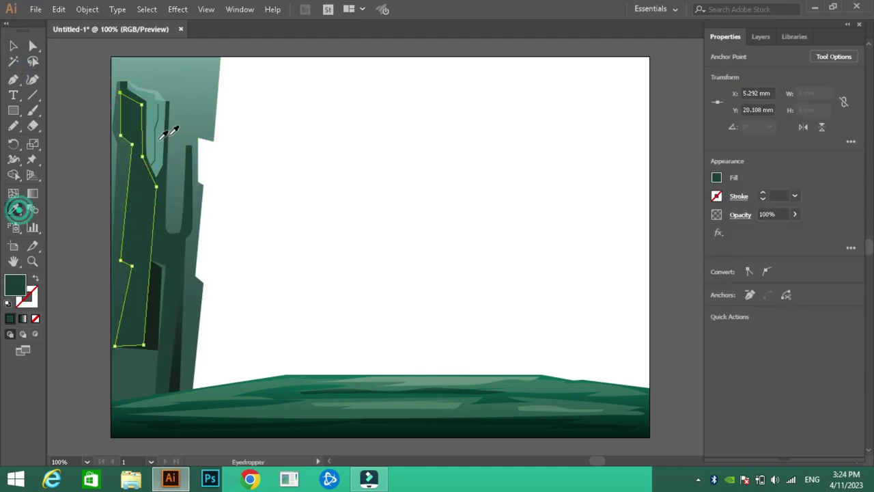
pyautogui.click(172, 133)
pyautogui.hotkey('ctrl', 'shift', 'a')
pyautogui.press('p')
# Draw a thin dark curved crevice on the cliff's upper edge.
pyautogui.moveTo(181, 135); pyautogui.dragTo(193, 111)
pyautogui.click(192, 56)
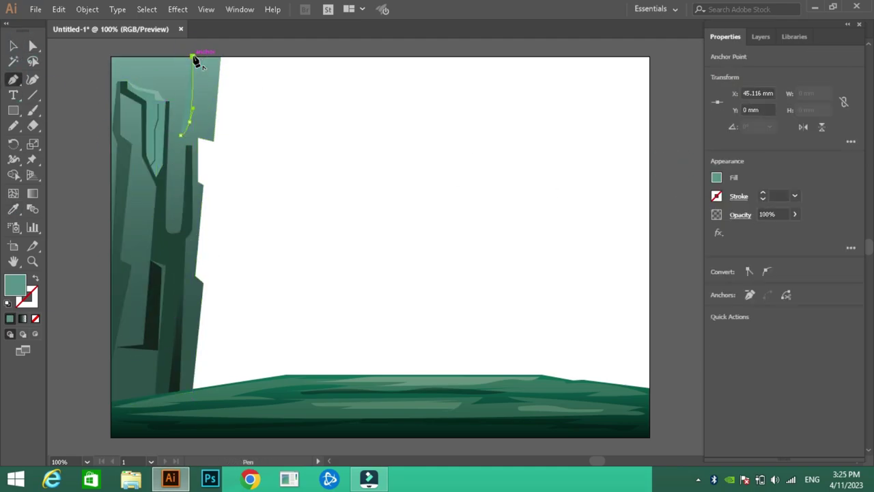
pyautogui.click(175, 138)
pyautogui.press('i')
pyautogui.click(123, 185)
pyautogui.hotkey('ctrl', 'shift', 'a')
pyautogui.press('p')
pyautogui.click(167, 142)
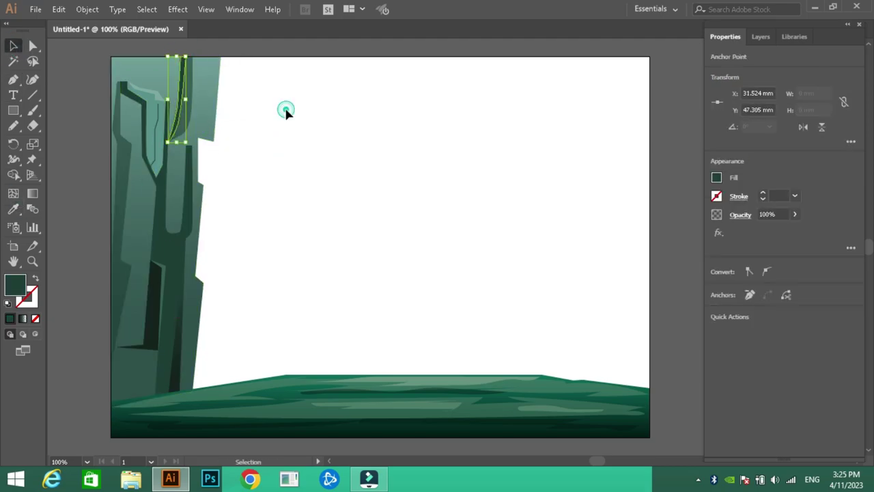
# Zoom in on the cliff top and draw a curved crevice shape there.
pyautogui.hotkey('ctrl', '+')
pyautogui.hotkey('ctrl', '+')
pyautogui.hotkey('ctrl', '+')
pyautogui.press('p')
pyautogui.click(534, 75)
pyautogui.click(519, 335)
pyautogui.click(420, 418)
pyautogui.moveTo(494, 355); pyautogui.dragTo(514, 126)
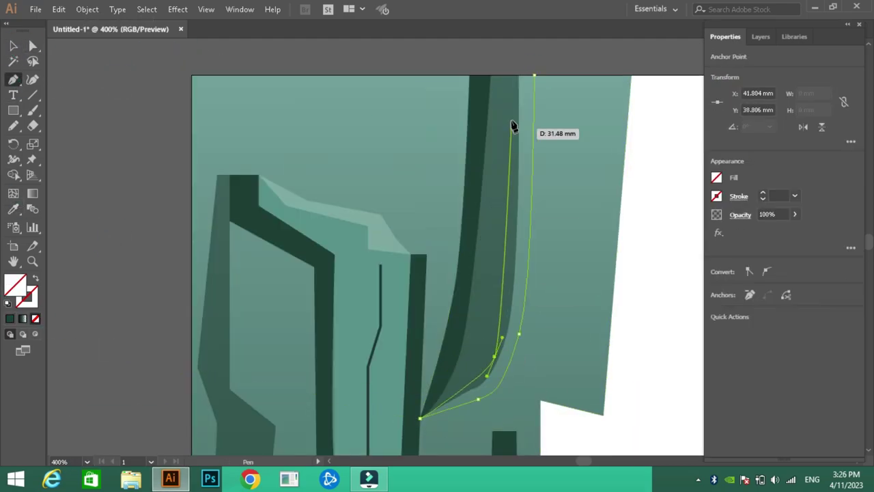
pyautogui.click(534, 75)
pyautogui.scroll(5, 200, 273)
# Draw a crevice on the lower cliff face.
pyautogui.click(179, 348)
pyautogui.click(197, 270)
pyautogui.click(189, 258)
pyautogui.click(193, 165)
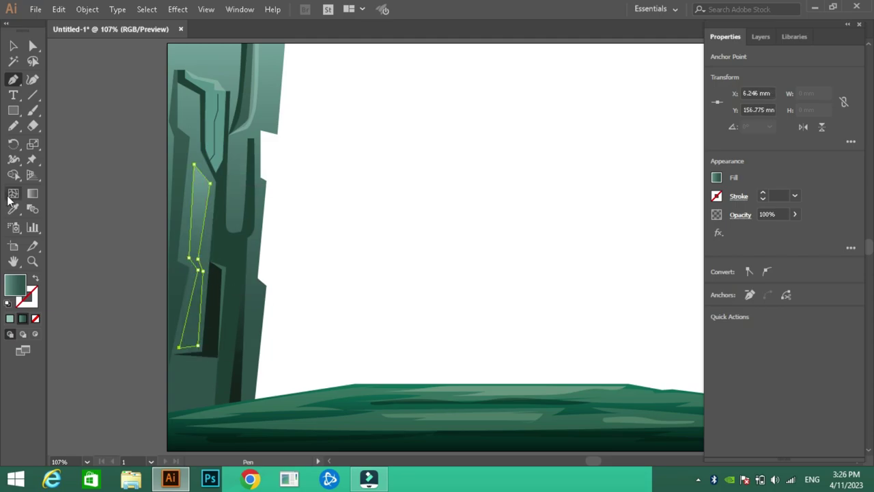
pyautogui.hotkey('ctrl', 'shift', 'a')
# Outline another cornered shape rising at the cliff top.
pyautogui.click(166, 400)
pyautogui.hotkey('ctrl', 'shift', 'a')
pyautogui.scroll(1, 259, 137)
pyautogui.click(280, 55)
pyautogui.click(272, 140)
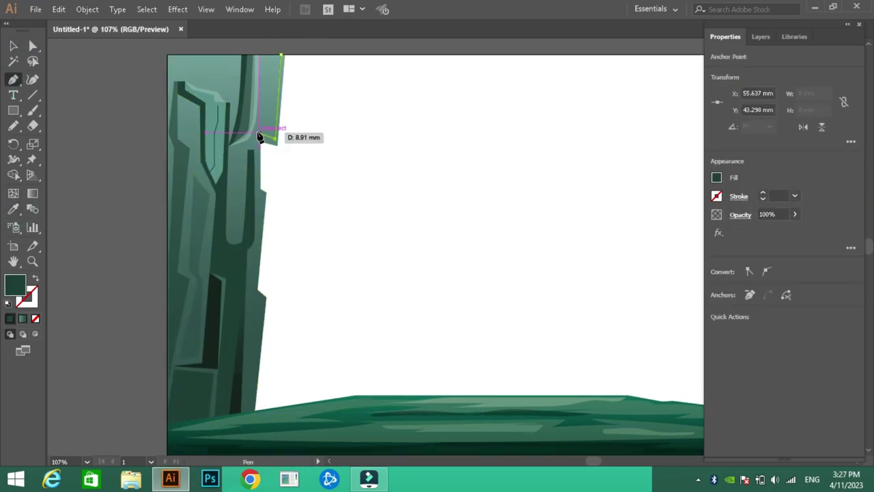
pyautogui.click(64, 86)
pyautogui.click(12, 87)
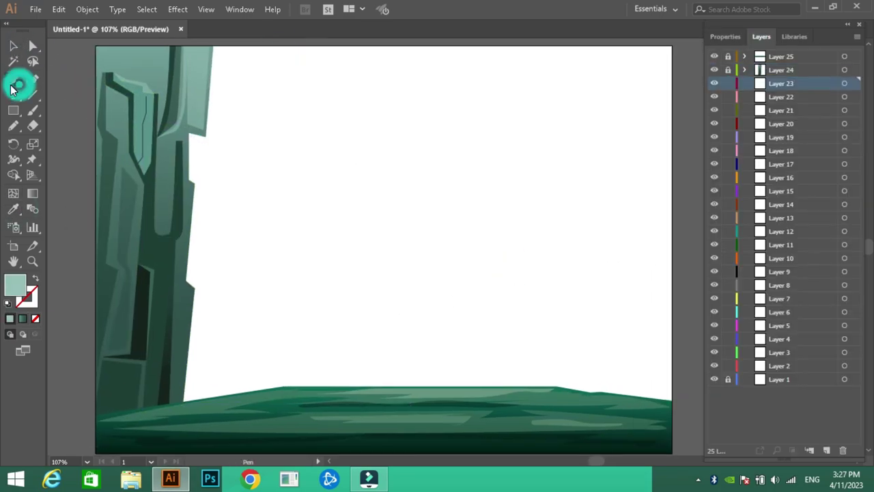
# Pen-draw a rock slab before the left cliff and give it a linear gradient.
pyautogui.click(213, 87)
pyautogui.click(154, 154)
pyautogui.click(278, 386)
pyautogui.click(23, 318)
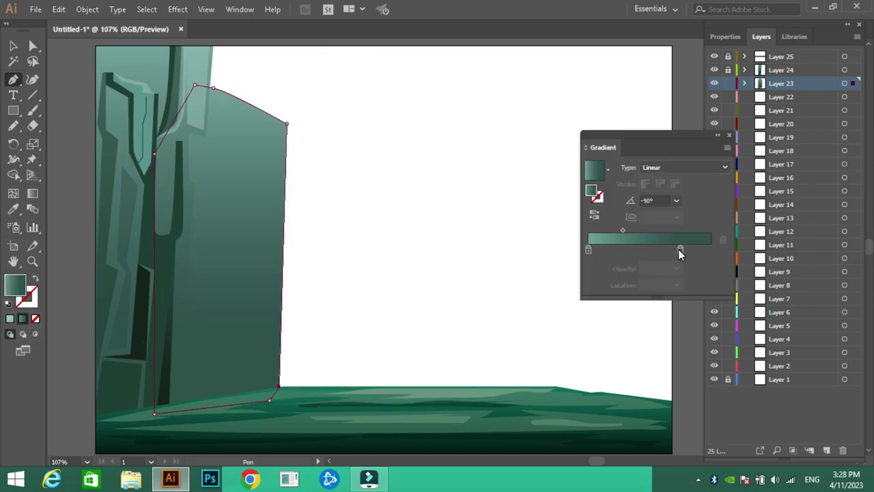
pyautogui.doubleClick(710, 249)
pyautogui.click(585, 148)
pyautogui.moveTo(633, 230); pyautogui.dragTo(657, 230)
# Darken a gradient stop, set the angle to -90°, and fill a dark base crevice.
pyautogui.doubleClick(710, 249)
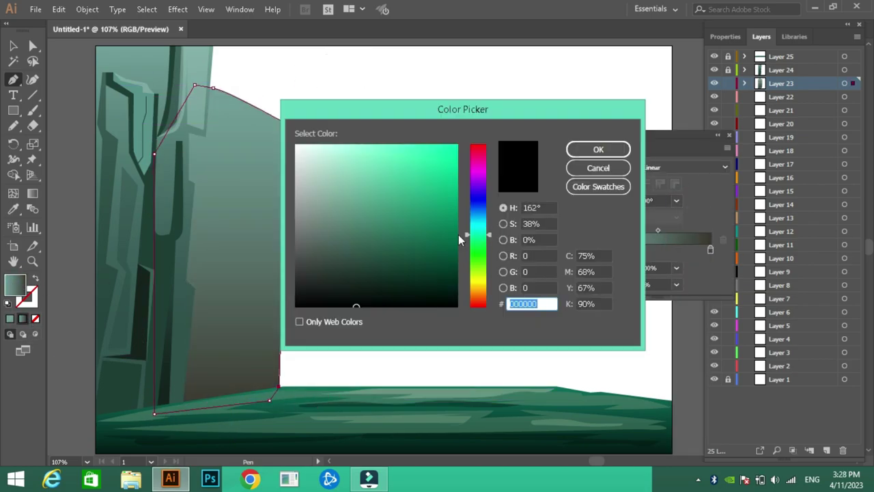
pyautogui.click(585, 148)
pyautogui.click(728, 135)
pyautogui.click(610, 148)
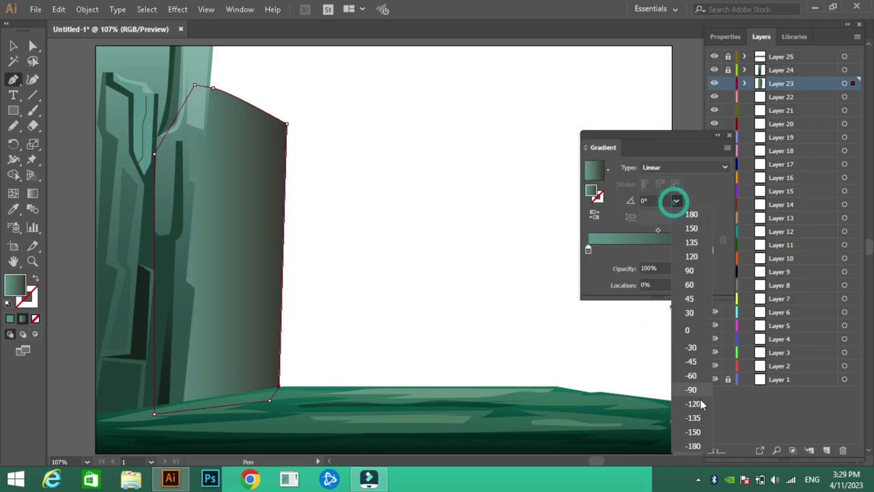
pyautogui.press('v')
pyautogui.hotkey('ctrl', 'shift', 'a')
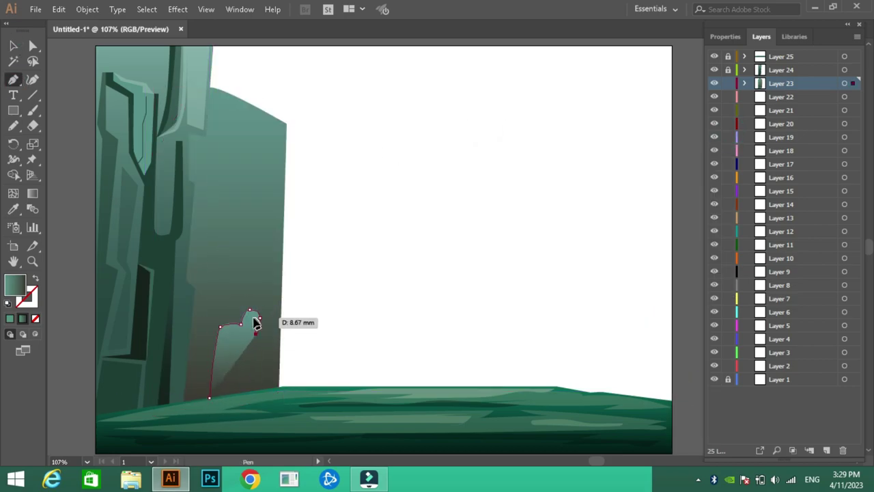
pyautogui.press('i')
pyautogui.click(146, 292)
# Draw a second arch-shaped crevice at the slab base and enter the value 44.
pyautogui.press('p')
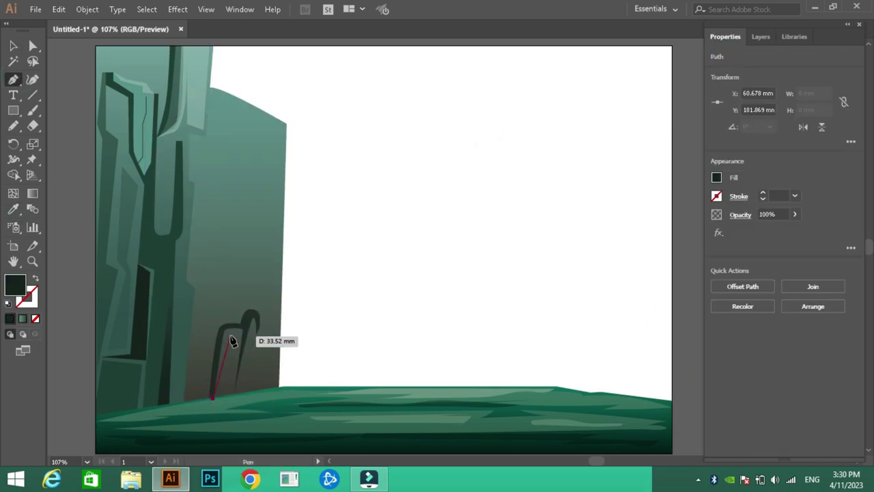
pyautogui.click(211, 399)
pyautogui.click(222, 333)
pyautogui.click(239, 331)
pyautogui.click(13, 46)
pyautogui.write('44')
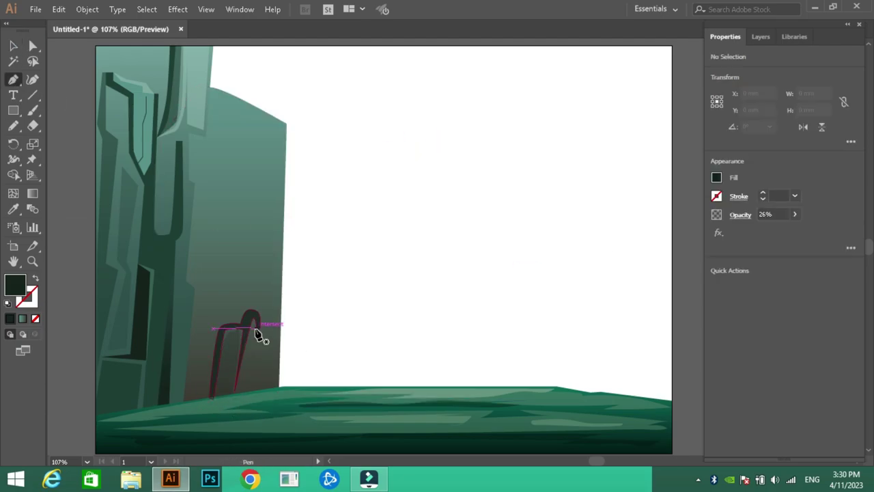
# Draw a narrow crack and a long, partly transparent dark crack down the slab.
pyautogui.click(17, 83)
pyautogui.click(267, 308)
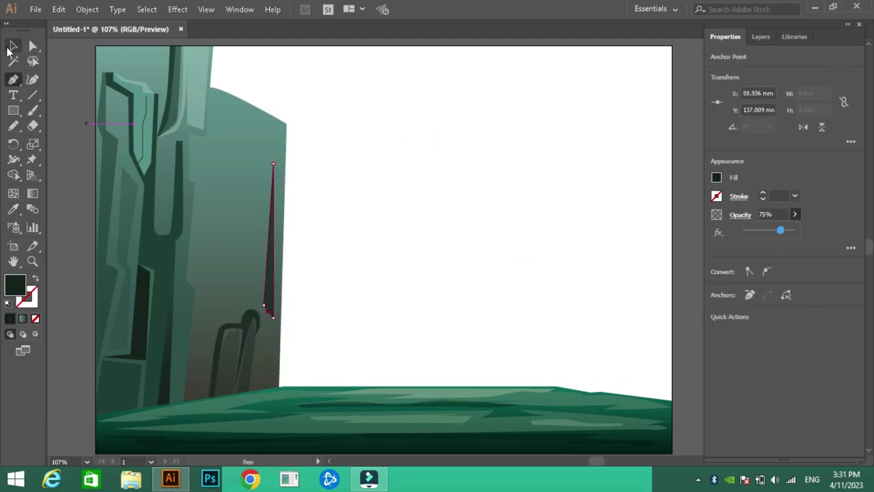
pyautogui.click(187, 400)
pyautogui.click(199, 289)
pyautogui.click(267, 182)
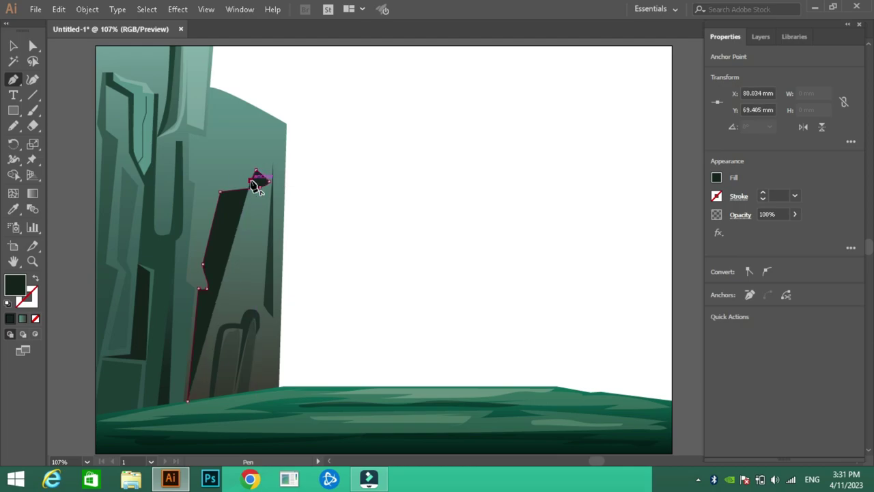
pyautogui.click(226, 177)
pyautogui.click(206, 85)
pyautogui.click(167, 144)
pyautogui.click(179, 404)
pyautogui.click(771, 232)
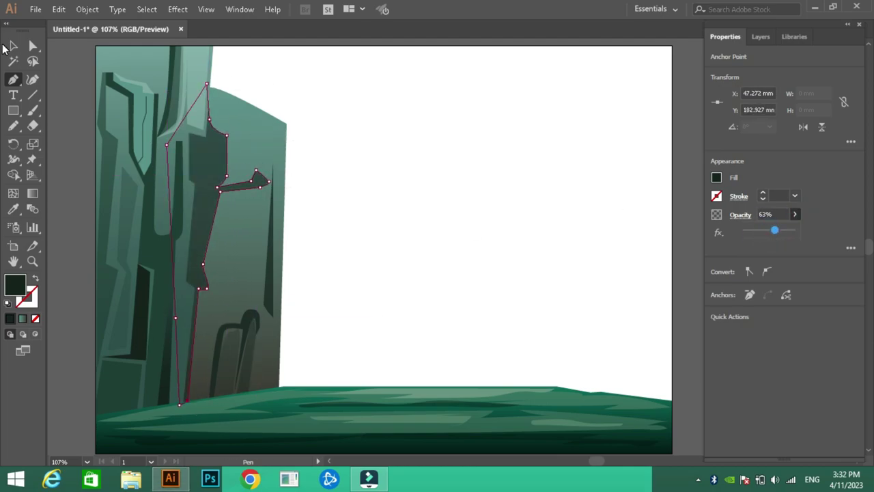
# Outline the overhanging ledge and fill it light teal.
pyautogui.click(227, 176)
pyautogui.click(228, 135)
pyautogui.click(256, 135)
pyautogui.click(253, 177)
pyautogui.click(199, 69)
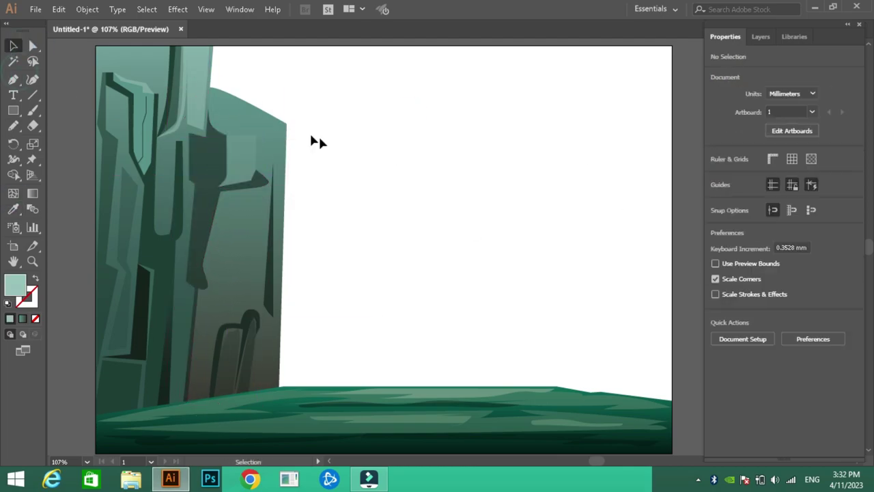
# Outline a pale highlight along the top edge of the slab.
pyautogui.press('p')
pyautogui.click(206, 101)
pyautogui.click(217, 93)
pyautogui.click(277, 125)
pyautogui.click(280, 184)
pyautogui.click(269, 403)
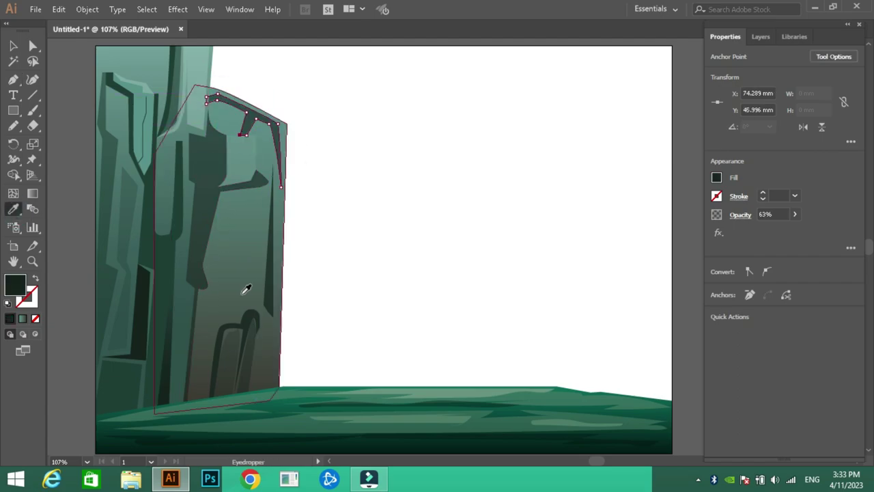
# Draw a short vertical crack line and sample a colour from the slab with Eyedropper.
pyautogui.click(273, 163)
pyautogui.click(277, 197)
pyautogui.click(274, 316)
pyautogui.press('i')
pyautogui.press('p')
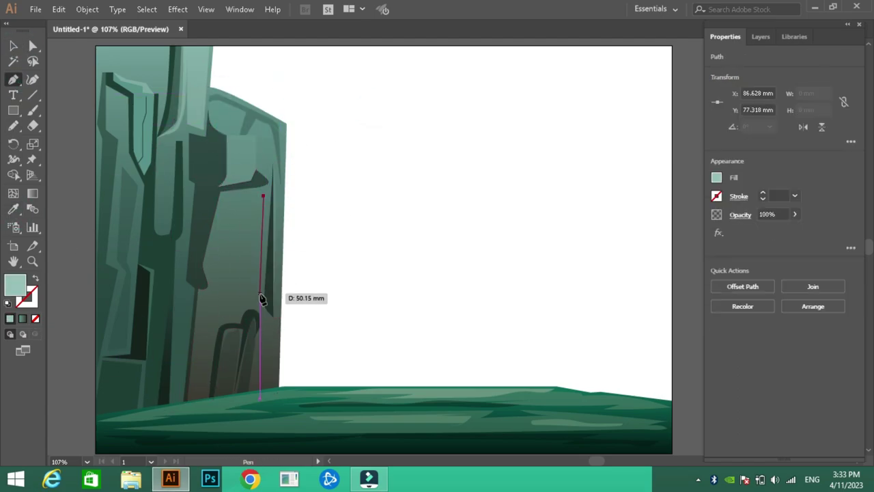
# Lock Layer 23, make Layer 22 active, and begin a light sliver along the cliff edge.
pyautogui.click(195, 396)
pyautogui.click(267, 196)
pyautogui.press('v')
pyautogui.click(761, 36)
pyautogui.click(728, 83)
pyautogui.click(14, 79)
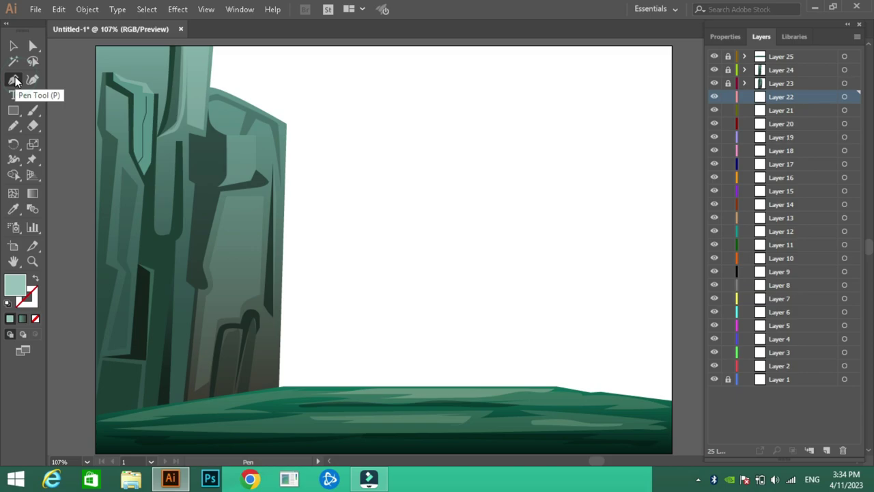
pyautogui.click(290, 246)
# Finish the cliff-edge sliver with a pale teal fill and lock Layer 22.
pyautogui.click(287, 387)
pyautogui.doubleClick(15, 284)
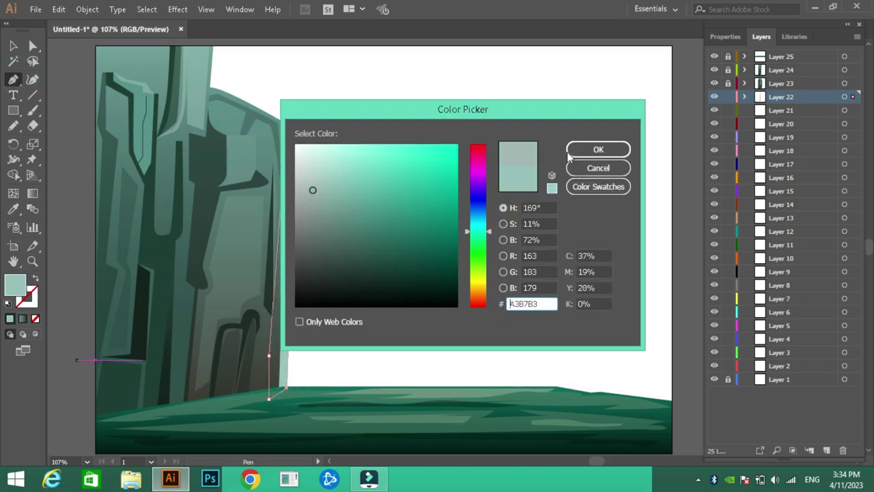
pyautogui.click(599, 152)
pyautogui.click(728, 96)
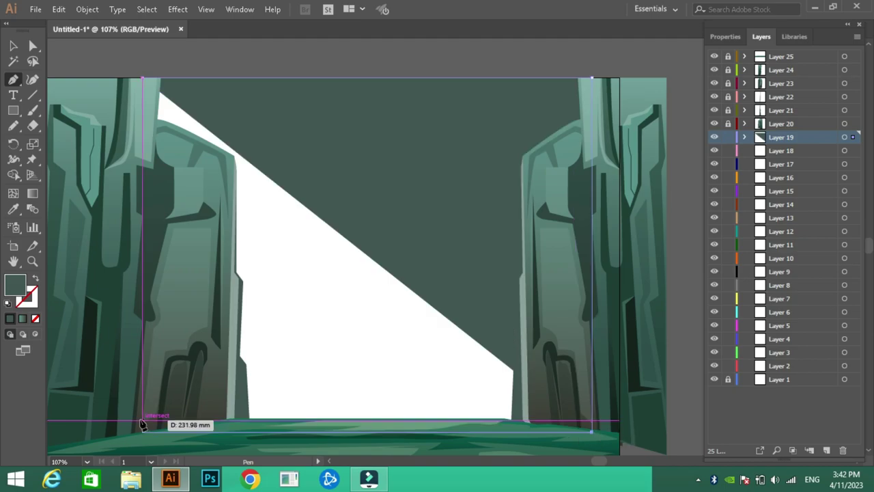
# Set a sky gradient stop to dark olive, run the gradient vertically, and shift its midpoint.
pyautogui.doubleClick(14, 281)
pyautogui.click(349, 253)
pyautogui.click(481, 276)
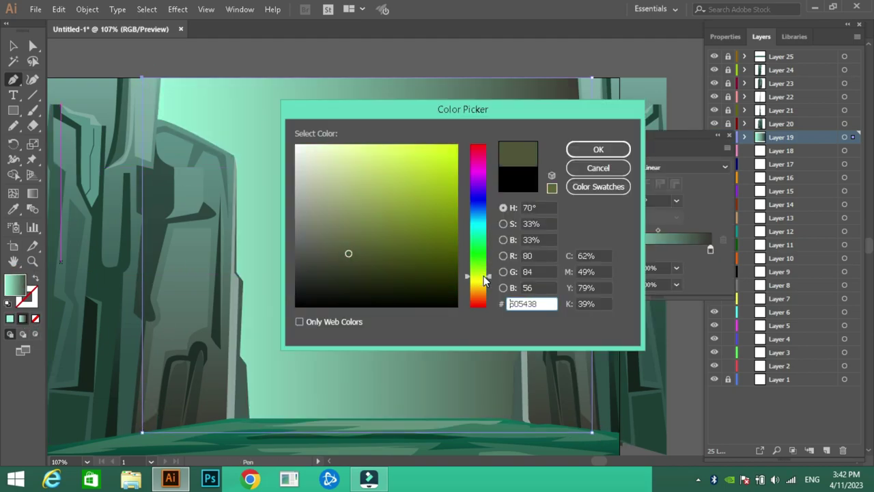
pyautogui.click(478, 287)
pyautogui.click(598, 149)
pyautogui.click(685, 191)
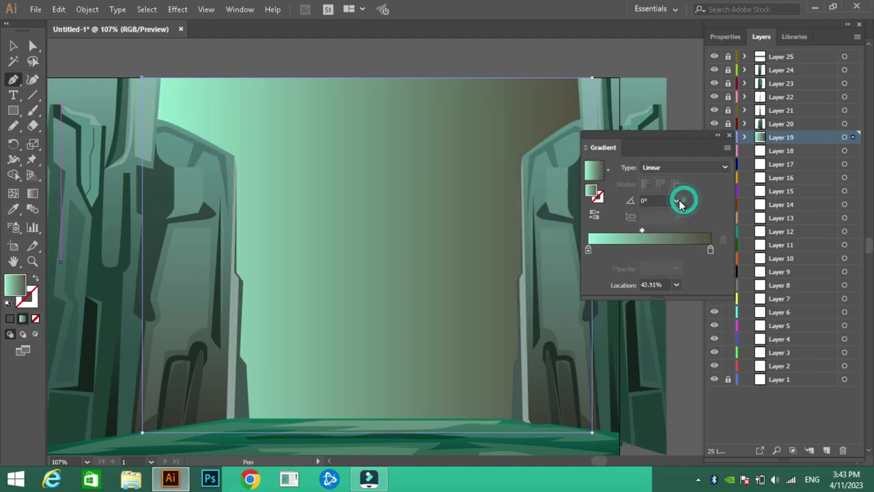
pyautogui.moveTo(649, 232); pyautogui.dragTo(654, 237)
# Make the top sky stop teal, set the bottom stop, and draw a rectangle across the upper sky.
pyautogui.doubleClick(592, 191)
pyautogui.click(598, 149)
pyautogui.click(594, 171)
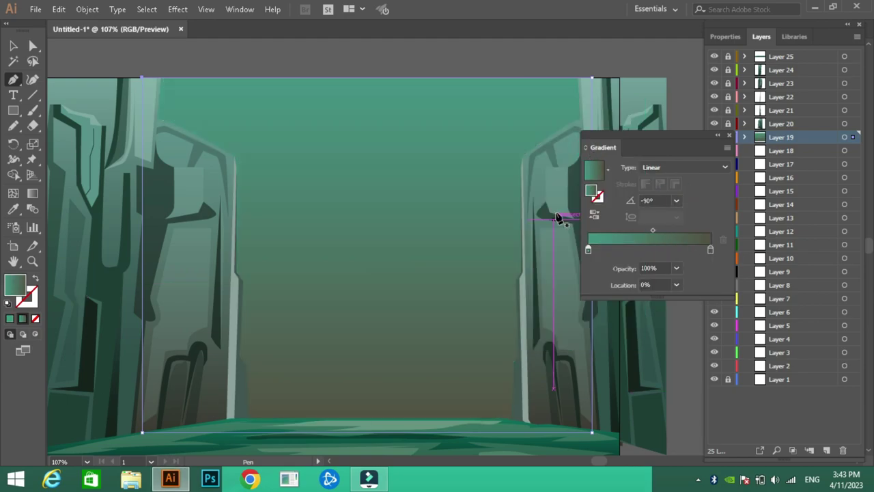
pyautogui.doubleClick(591, 191)
pyautogui.click(598, 149)
pyautogui.press('m')
pyautogui.moveTo(159, 80); pyautogui.dragTo(581, 218)
# Set the rectangle's stop colour and add a radial-gradient teal glow ellipse in the upper sky.
pyautogui.doubleClick(589, 250)
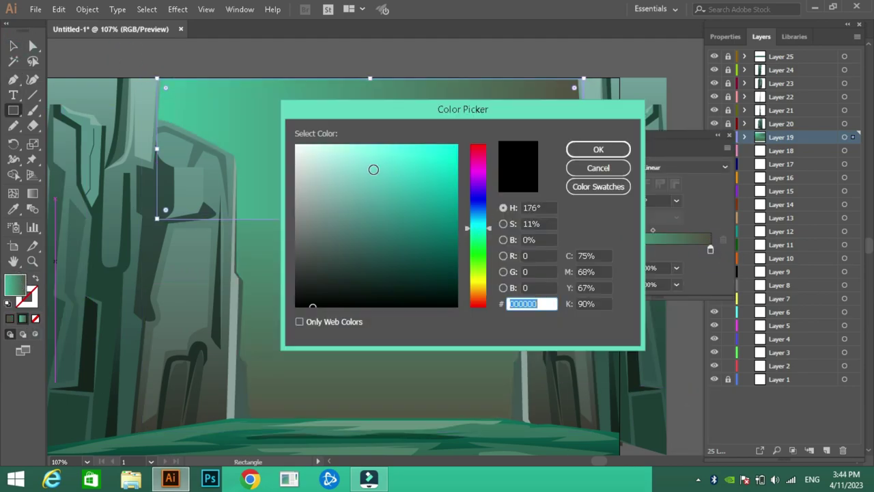
pyautogui.click(583, 148)
pyautogui.click(729, 134)
pyautogui.press('l')
pyautogui.moveTo(239, 104); pyautogui.dragTo(445, 265)
pyautogui.click(23, 318)
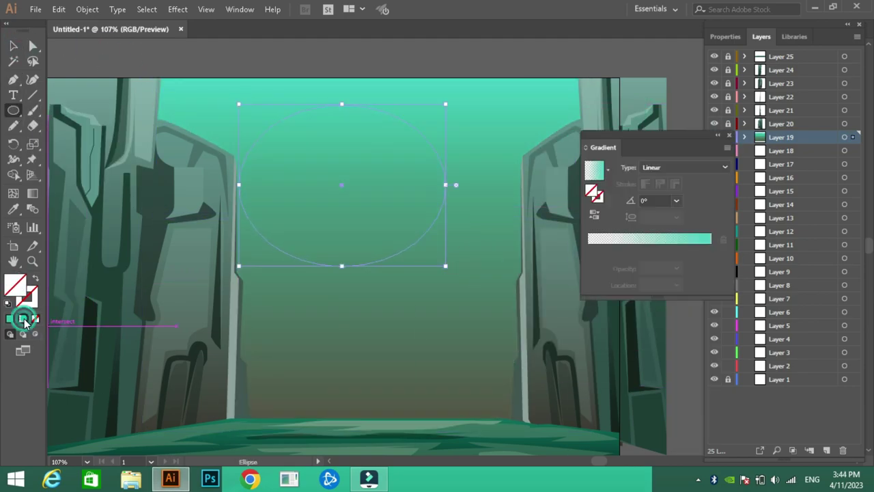
pyautogui.click(712, 249)
pyautogui.doubleClick(681, 250)
pyautogui.click(585, 148)
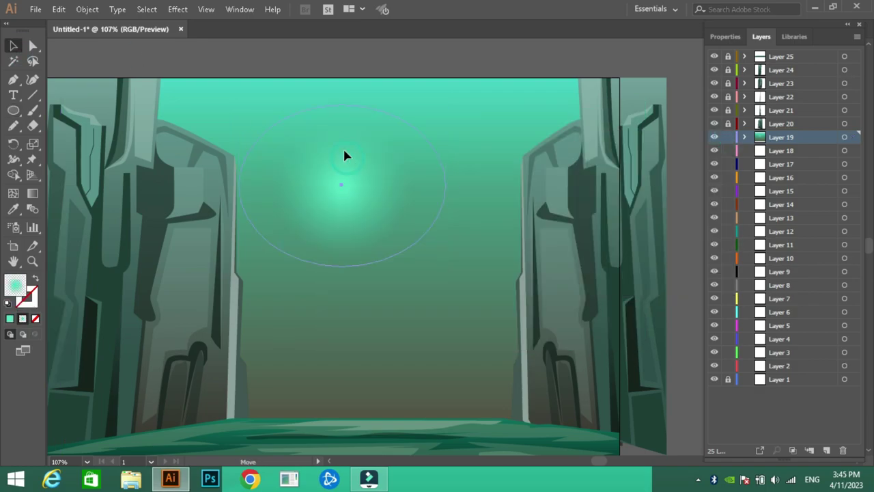
# Draw a pale teal horizontal glow stroke across the sun at 22% opacity.
pyautogui.press('n')
pyautogui.moveTo(288, 155); pyautogui.dragTo(356, 155)
pyautogui.doubleClick(15, 284)
pyautogui.click(597, 149)
pyautogui.click(795, 215)
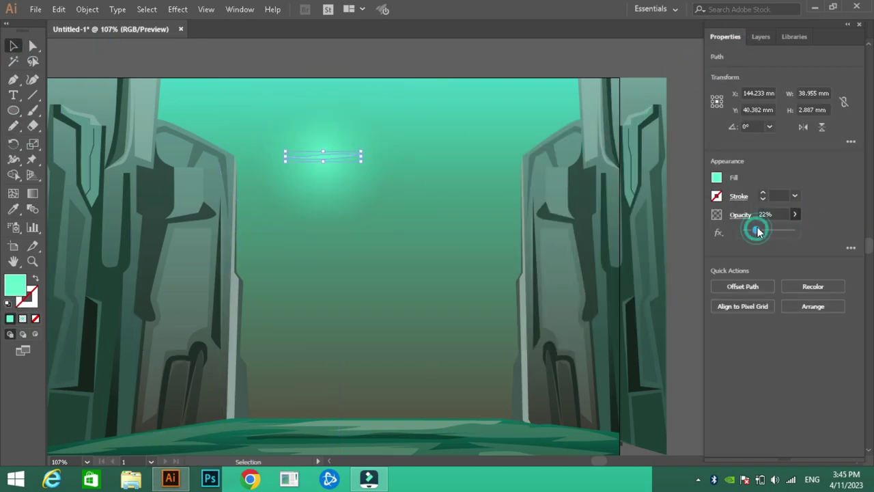
pyautogui.moveTo(765, 226); pyautogui.dragTo(751, 226)
pyautogui.click(252, 284)
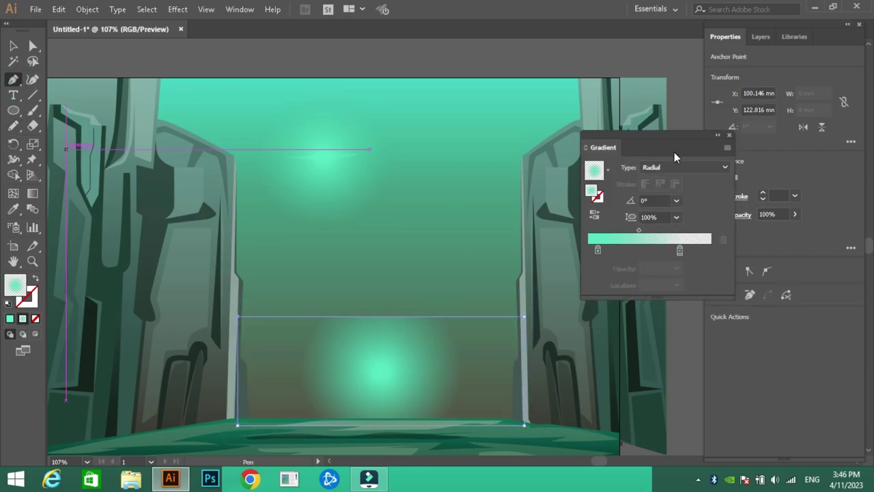
# Shade the lower canyon rectangle with a dark olive 404737 to transparent gradient.
pyautogui.moveTo(649, 233); pyautogui.dragTo(634, 236)
pyautogui.doubleClick(15, 284)
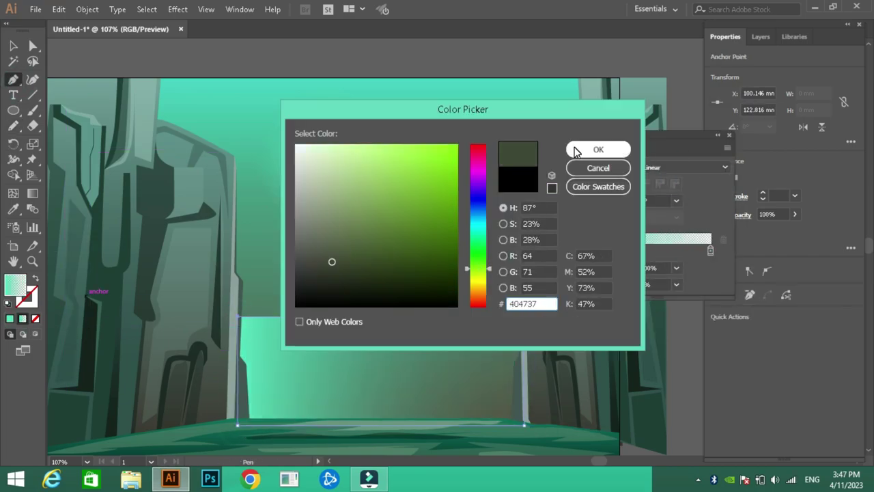
pyautogui.click(597, 149)
pyautogui.press('v')
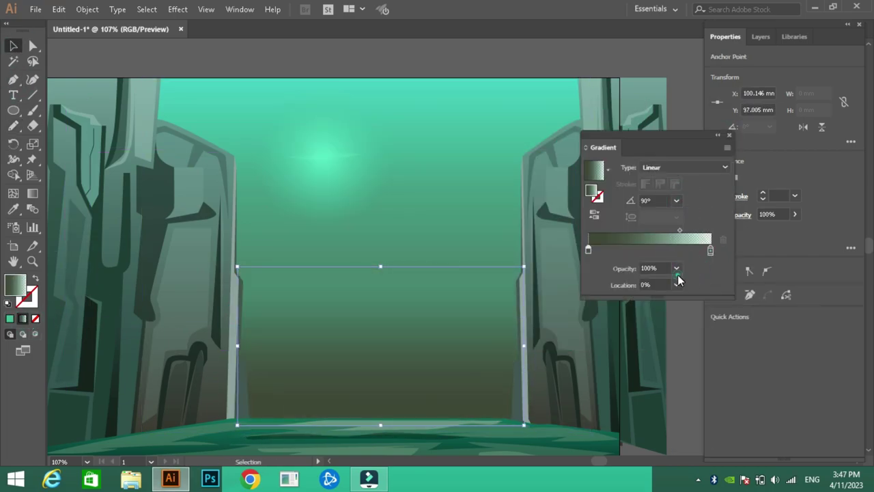
pyautogui.click(728, 135)
pyautogui.click(761, 36)
pyautogui.click(780, 56)
# Close the left ground mist shape and give it the light mist gradient at a 95° angle.
pyautogui.press('p')
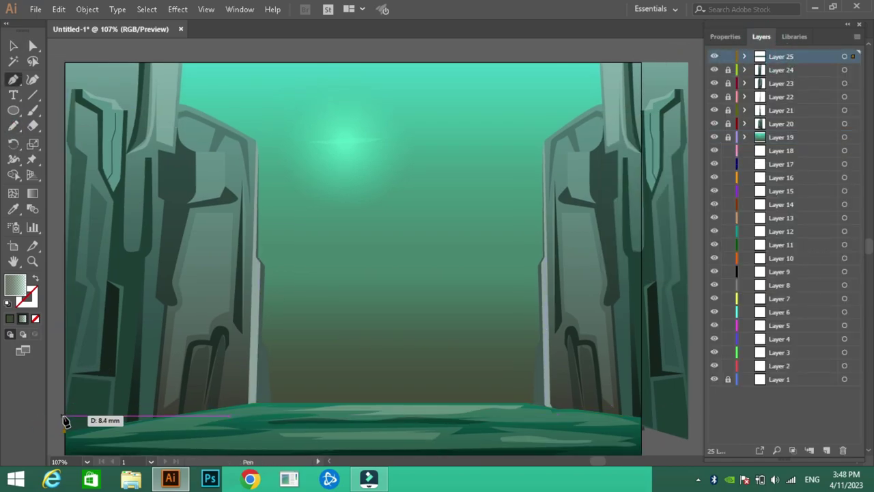
pyautogui.click(248, 404)
pyautogui.press('i')
pyautogui.click(676, 200)
pyautogui.click(704, 380)
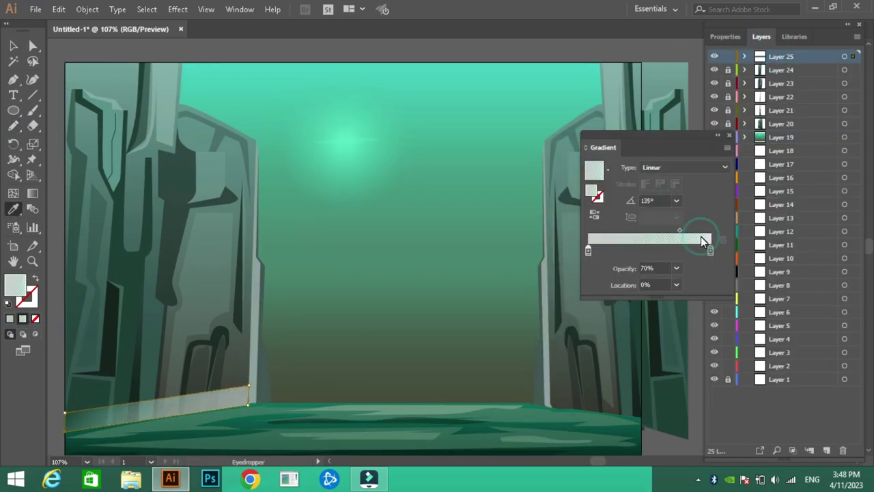
pyautogui.click(693, 314)
pyautogui.moveTo(710, 251); pyautogui.dragTo(683, 251)
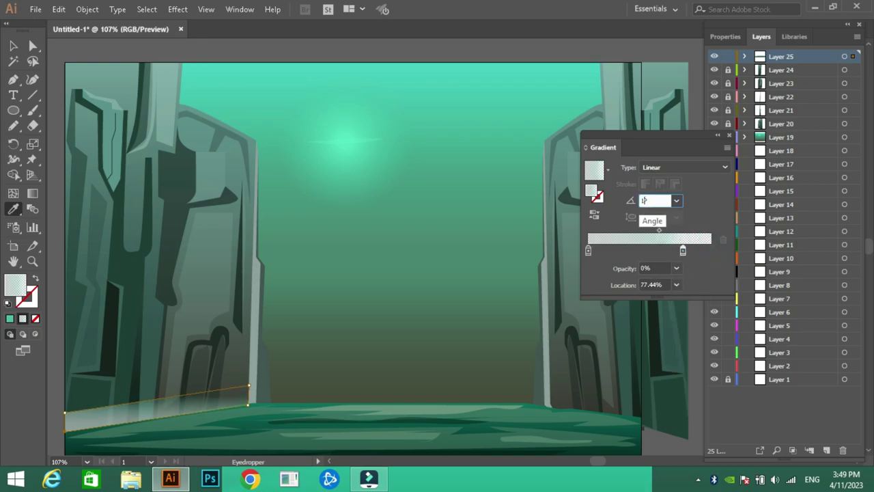
pyautogui.click(629, 200)
pyautogui.write('95')
pyautogui.click(644, 232)
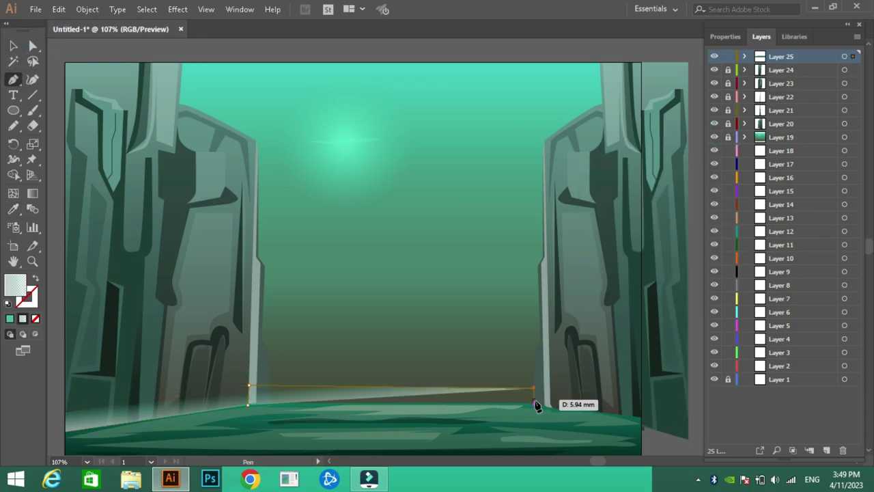
pyautogui.click(60, 53)
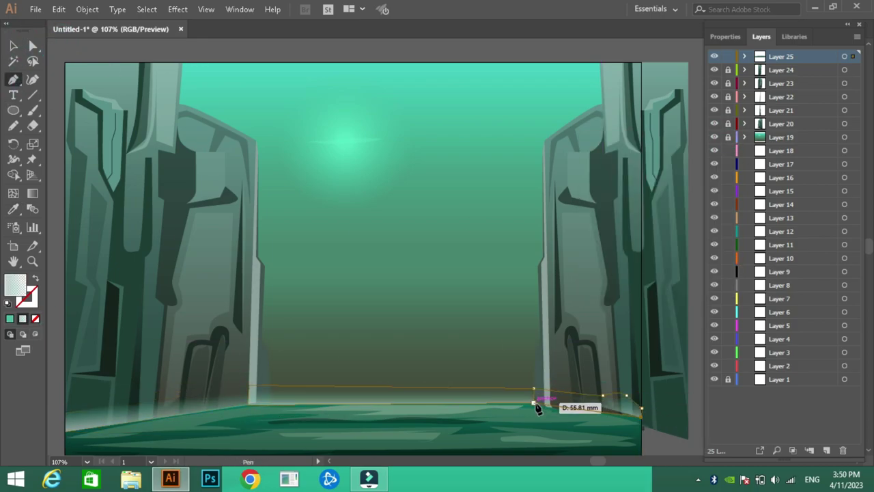
# Close the right-side mist path and lock Layers 25 and 24.
pyautogui.click(532, 388)
pyautogui.click(728, 56)
pyautogui.click(728, 69)
pyautogui.click(781, 70)
pyautogui.press('m')
pyautogui.click(728, 69)
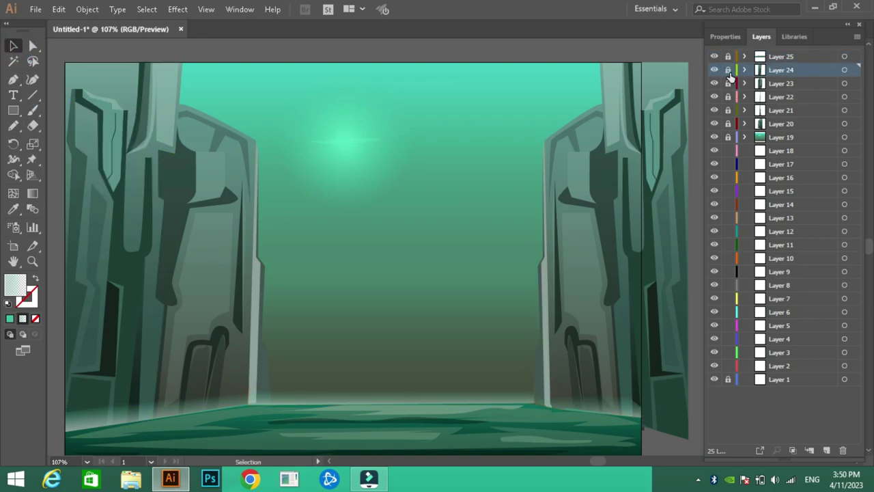
# Create new Layer 26 on top and zoom in on the canvas.
pyautogui.hotkey('ctrl', 'l')
pyautogui.press('n')
pyautogui.hotkey('ctrl', '+')
pyautogui.hotkey('ctrl', '+')
pyautogui.hotkey('ctrl', '+')
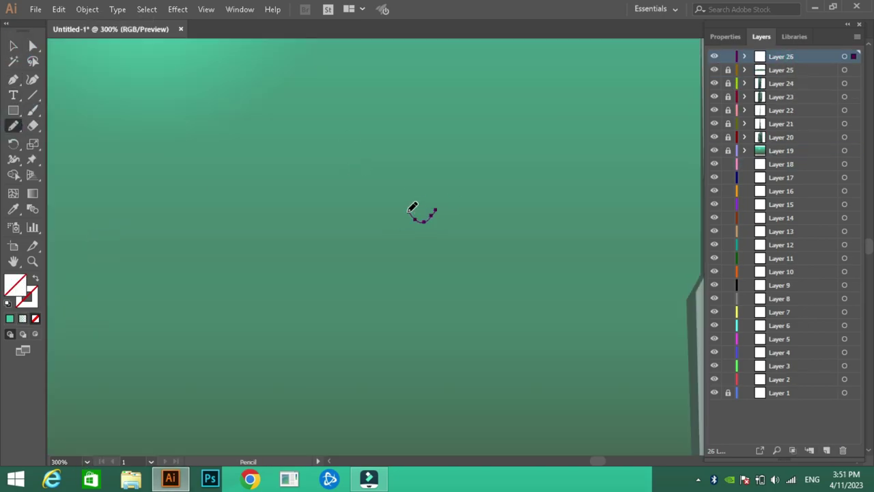
# Draw the dark grey wolf nose, then move to Layer 36 for the black upper lip.
pyautogui.moveTo(413, 208); pyautogui.dragTo(412, 208)
pyautogui.doubleClick(15, 285)
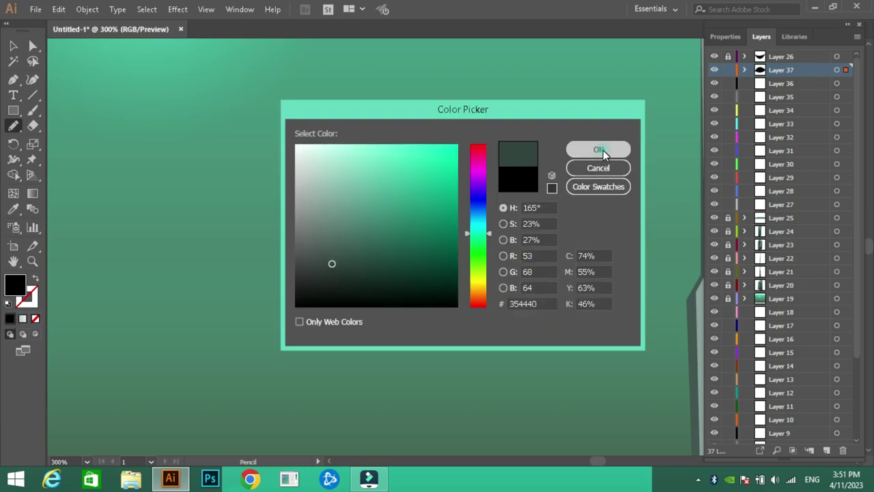
pyautogui.click(600, 147)
pyautogui.click(728, 69)
pyautogui.click(780, 84)
pyautogui.click(12, 47)
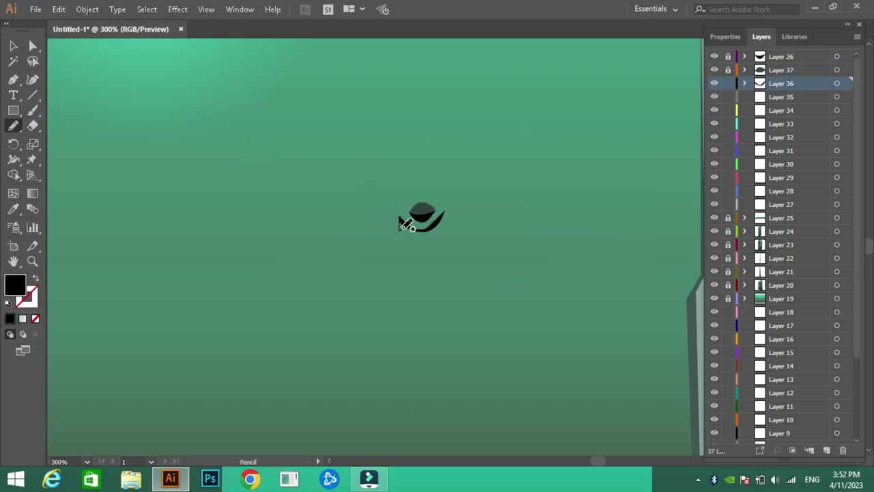
# Add light grey teeth under the lip and the black lower jaw on Layer 34.
pyautogui.doubleClick(15, 285)
pyautogui.click(599, 148)
pyautogui.click(12, 46)
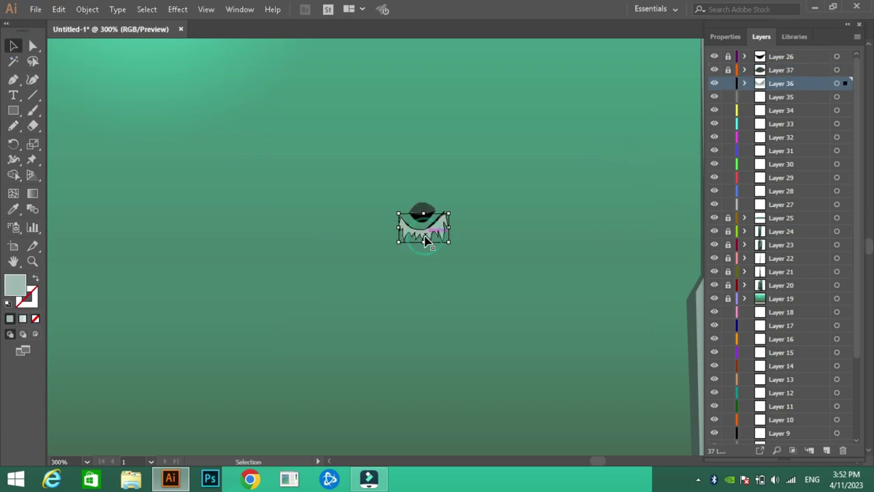
pyautogui.moveTo(444, 227); pyautogui.dragTo(476, 243)
pyautogui.scroll(3, 497, 238)
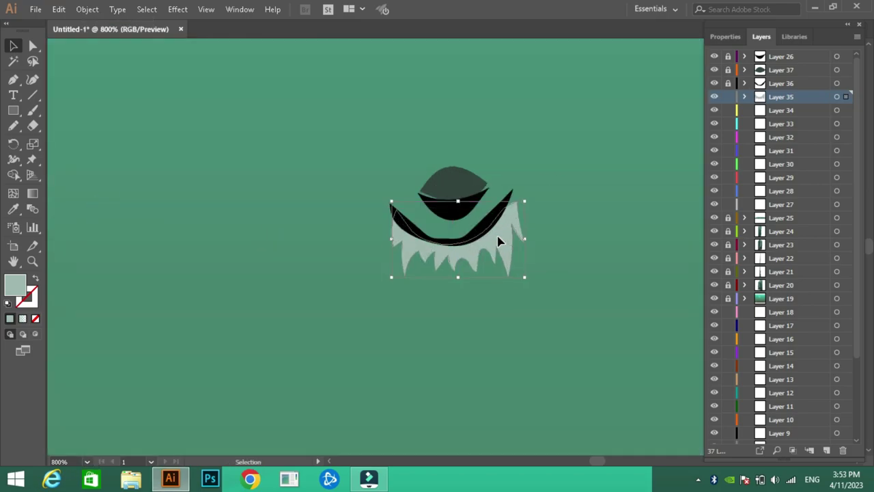
pyautogui.scroll(-2, 523, 222)
pyautogui.click(12, 123)
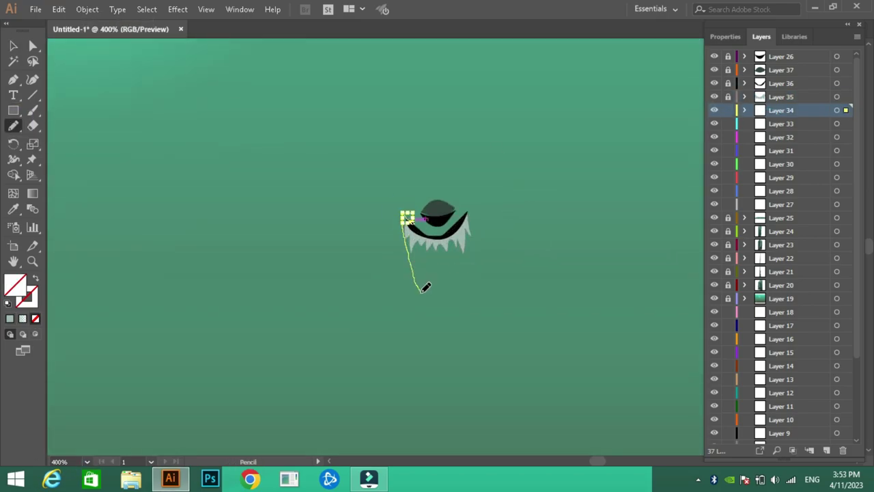
pyautogui.press('v')
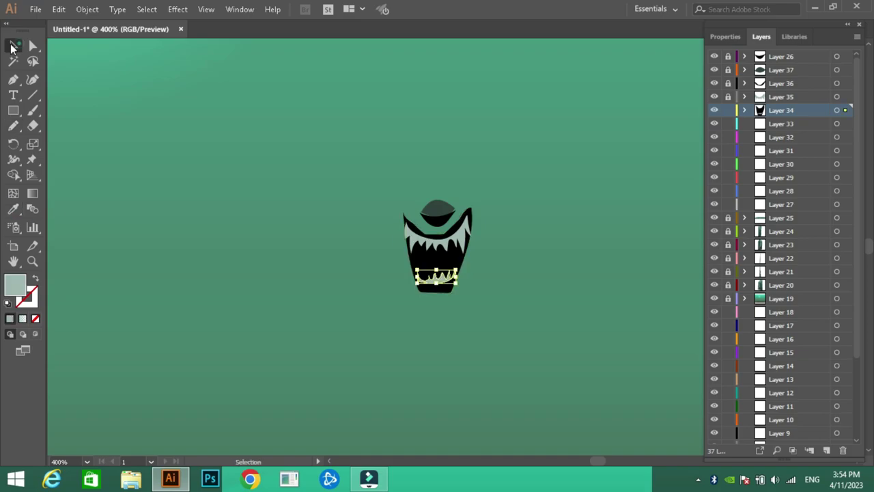
# Draw yellow-green irises, place left and right eyes, and lock the eyes layer.
pyautogui.moveTo(452, 192); pyautogui.dragTo(462, 202)
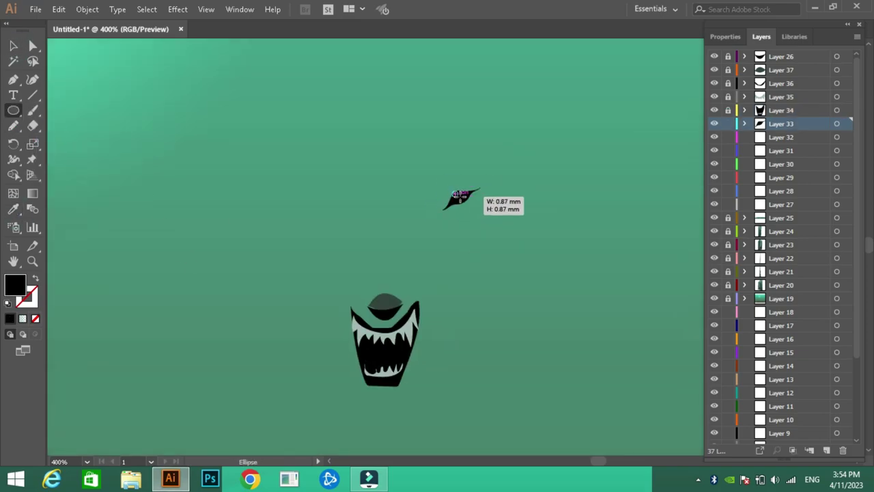
pyautogui.doubleClick(15, 284)
pyautogui.click(595, 148)
pyautogui.click(14, 210)
pyautogui.click(519, 203)
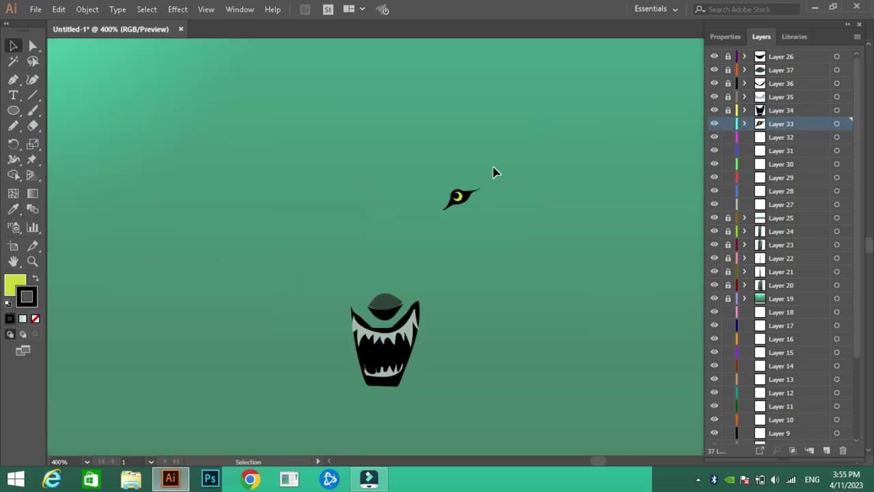
pyautogui.moveTo(456, 247); pyautogui.dragTo(325, 208)
pyautogui.moveTo(461, 199); pyautogui.dragTo(440, 212)
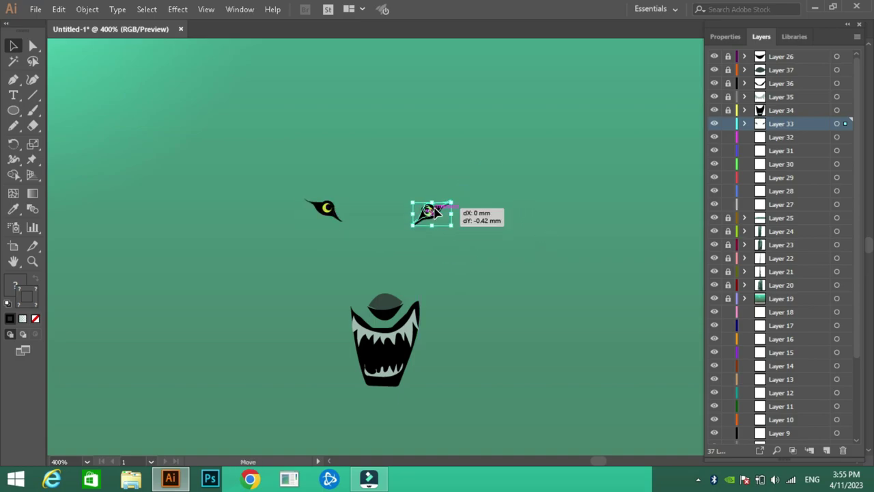
pyautogui.click(728, 124)
pyautogui.click(768, 137)
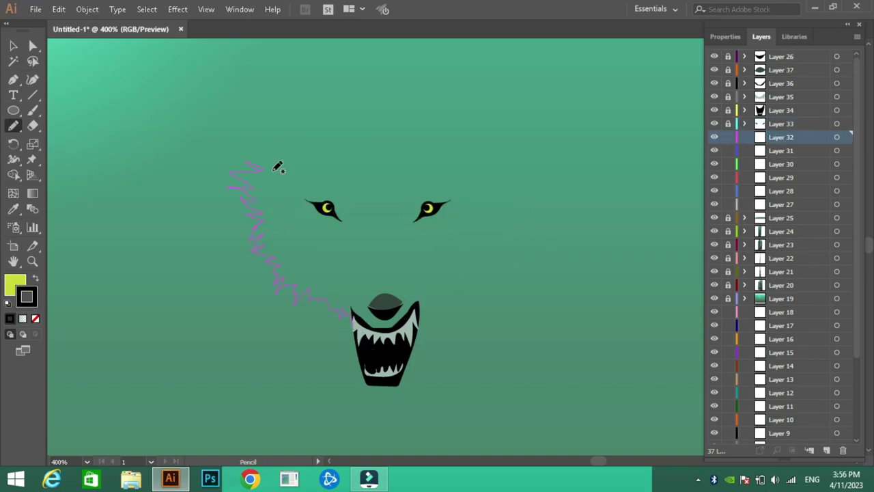
# Draw the furry wolf head outline on Layer 32 in dark grey.
pyautogui.moveTo(502, 210); pyautogui.dragTo(454, 295)
pyautogui.press('F6')
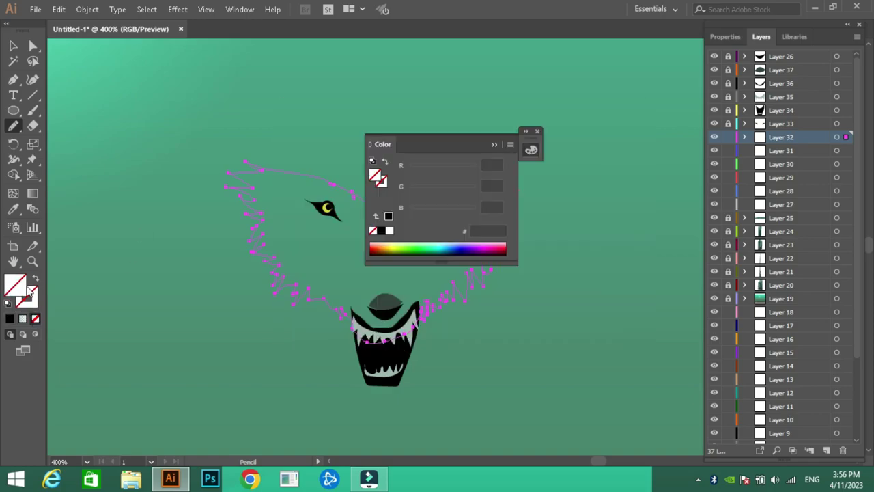
pyautogui.doubleClick(377, 170)
pyautogui.click(596, 148)
pyautogui.click(775, 150)
# Add a lighter grey muzzle stripe and eye patch, mirroring the patch via Transform > Reflect.
pyautogui.moveTo(365, 280); pyautogui.dragTo(374, 299)
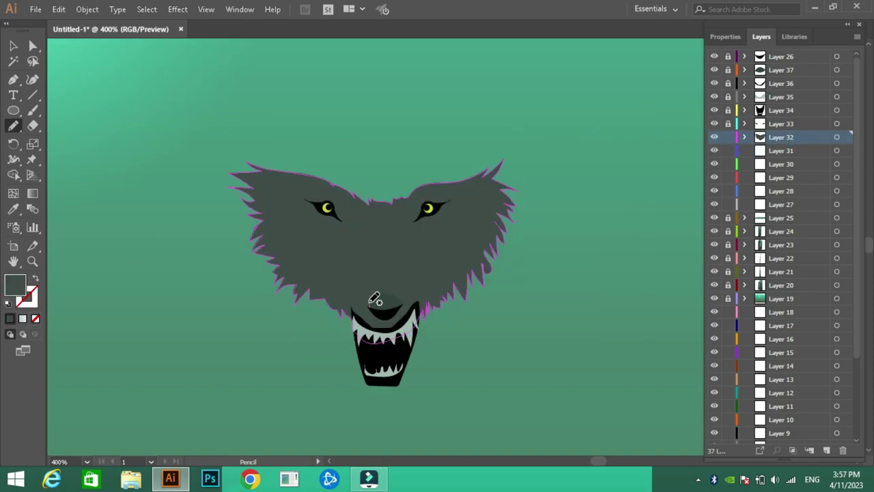
pyautogui.press('v')
pyautogui.click(208, 98)
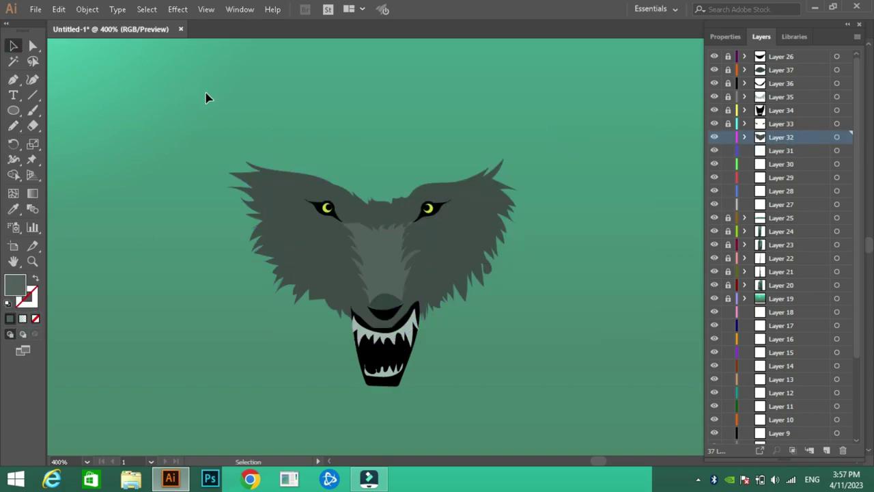
pyautogui.doubleClick(15, 284)
pyautogui.click(597, 148)
pyautogui.click(88, 9)
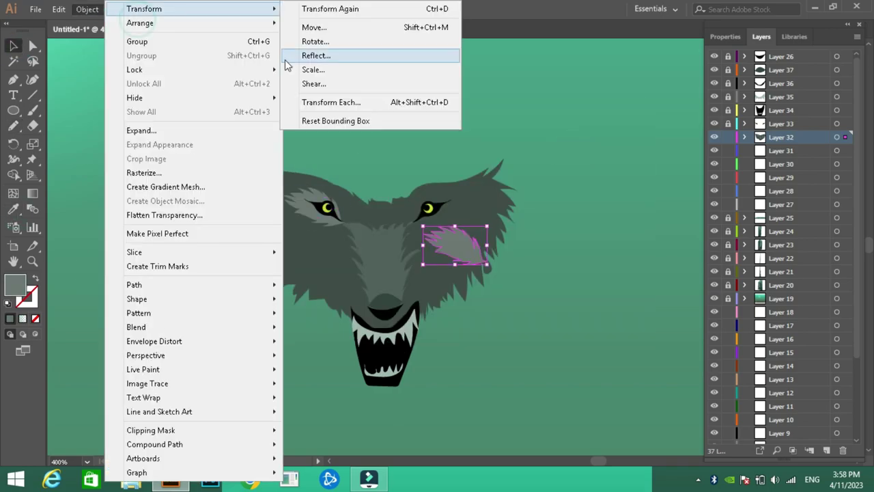
pyautogui.click(414, 54)
# Lower the fur patch's opacity, lock Layer 32, and make Layer 31 active.
pyautogui.click(725, 36)
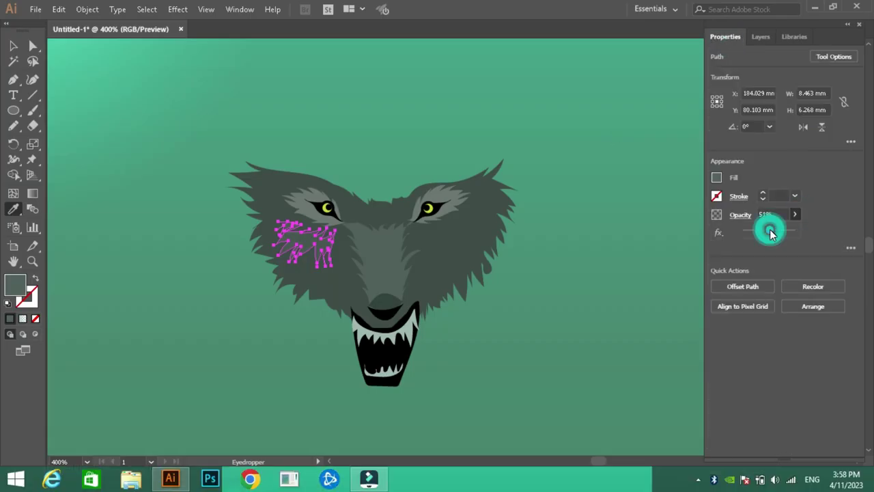
pyautogui.click(761, 36)
pyautogui.click(728, 137)
pyautogui.click(780, 150)
# Draw a larger head outline with two ears around the wolf's face and fill it dark grey.
pyautogui.press('n')
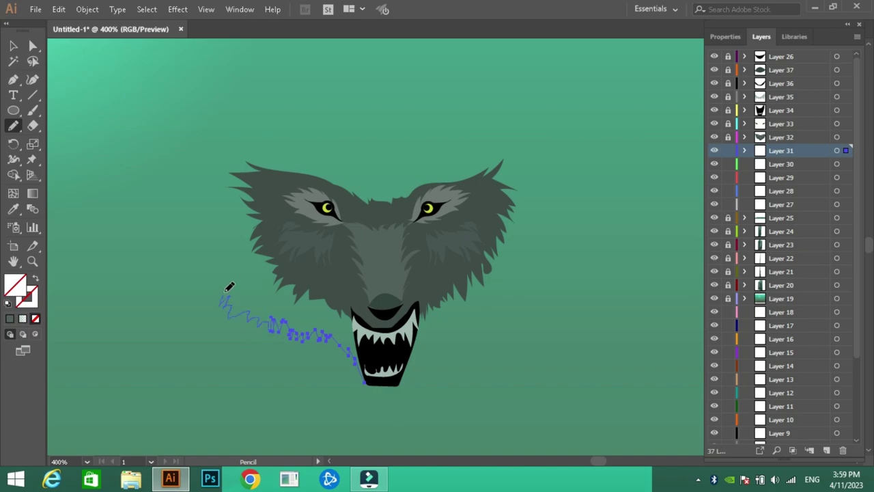
pyautogui.moveTo(224, 176); pyautogui.dragTo(250, 145)
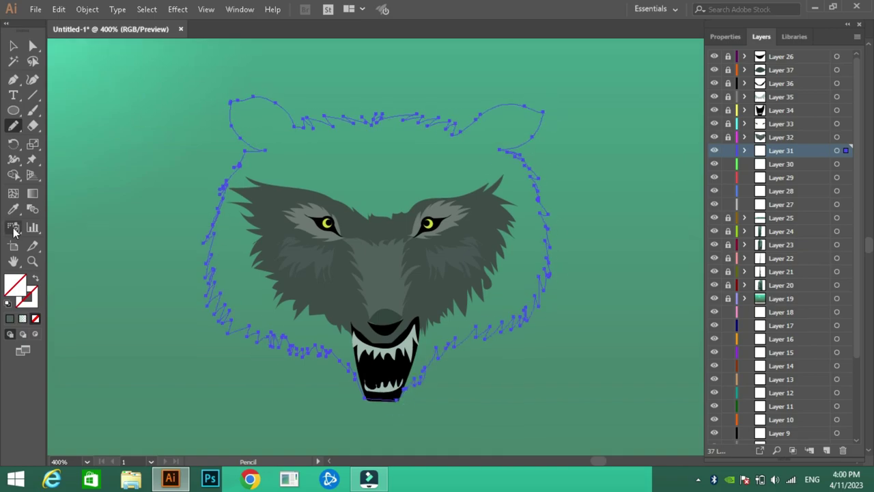
pyautogui.hotkey('shift', 'x')
pyautogui.hotkey('ctrl', 'shift', 'a')
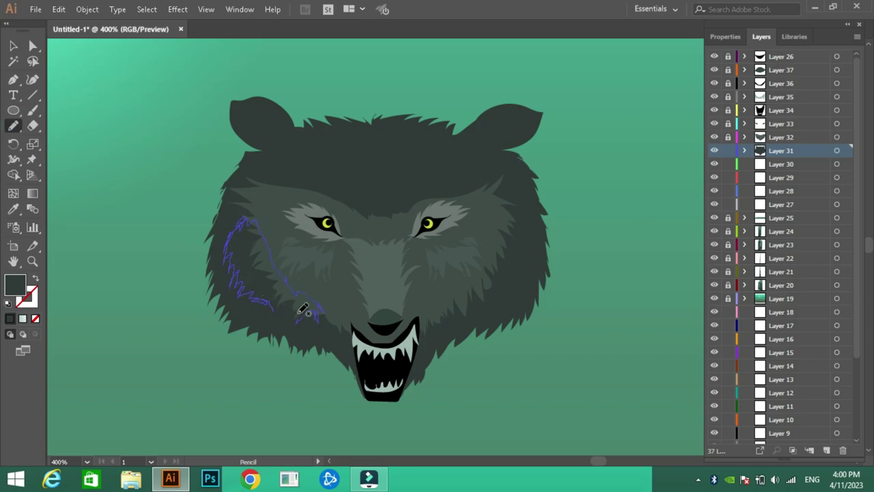
pyautogui.hotkey('ctrl', 'shift', 'a')
pyautogui.click(13, 126)
# Add shaded fur patches on both cheeks, the forehead and inside the left ear.
pyautogui.moveTo(525, 226); pyautogui.dragTo(456, 313)
pyautogui.press('v')
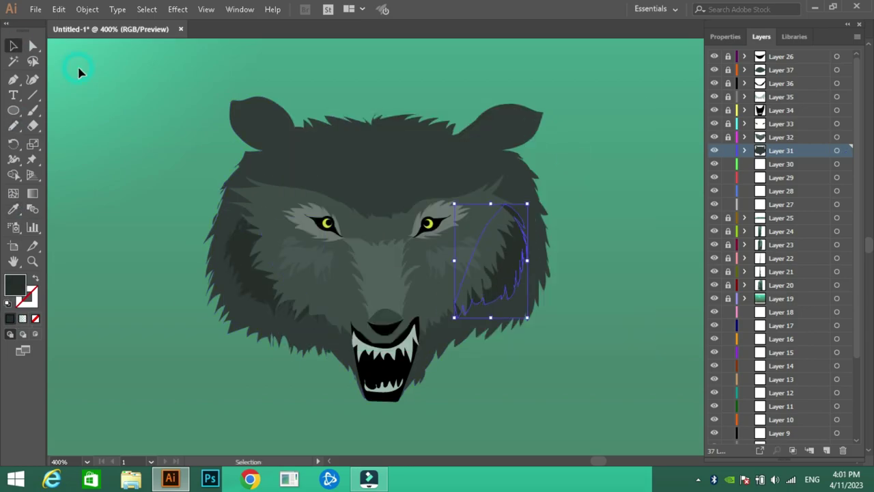
pyautogui.moveTo(386, 197); pyautogui.dragTo(437, 140)
pyautogui.click(14, 45)
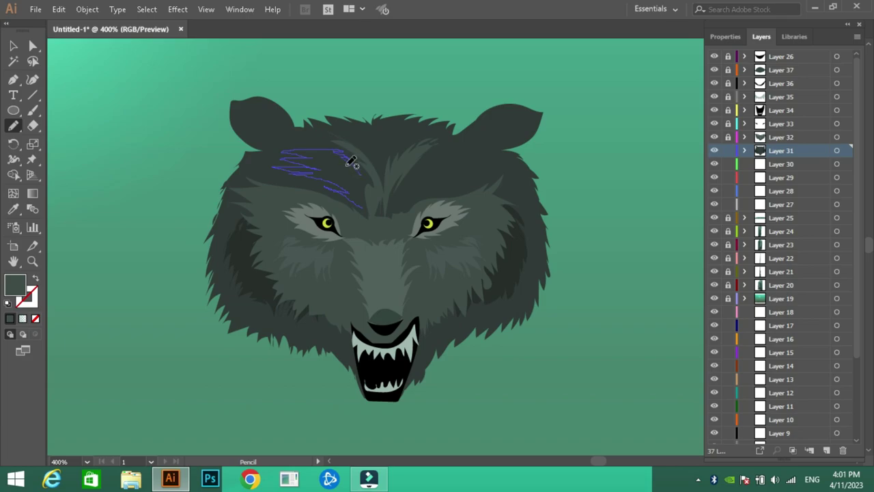
pyautogui.moveTo(351, 160); pyautogui.dragTo(366, 214)
pyautogui.press('i')
pyautogui.moveTo(498, 171); pyautogui.dragTo(502, 174)
pyautogui.click(14, 45)
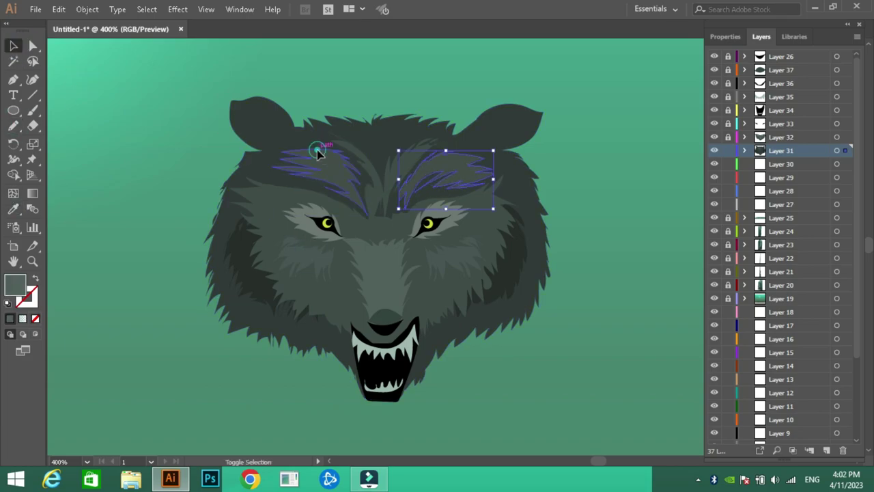
pyautogui.click(235, 108)
# Zoom to 200% and draw the wolf's body and leg outlines filled with dark fur colour.
pyautogui.press('n')
pyautogui.click(87, 462)
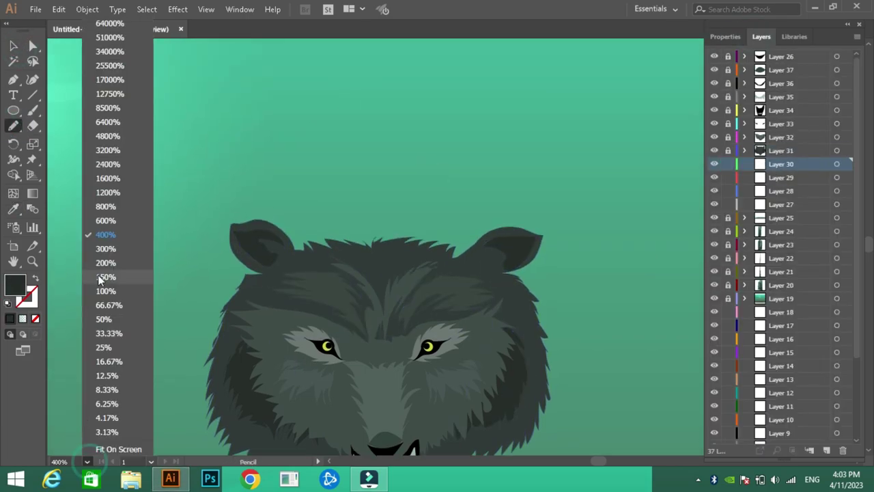
pyautogui.click(103, 250)
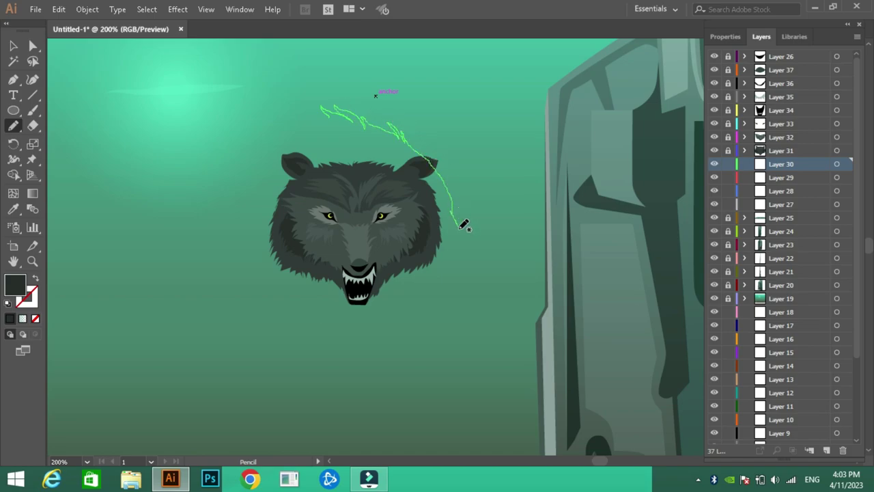
pyautogui.moveTo(426, 341); pyautogui.dragTo(394, 406)
pyautogui.scroll(-5, 398, 281)
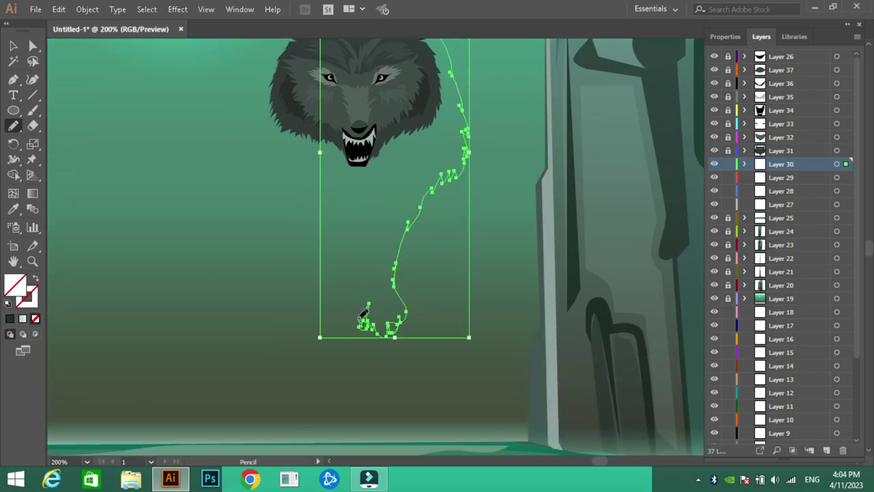
pyautogui.scroll(3, 380, 215)
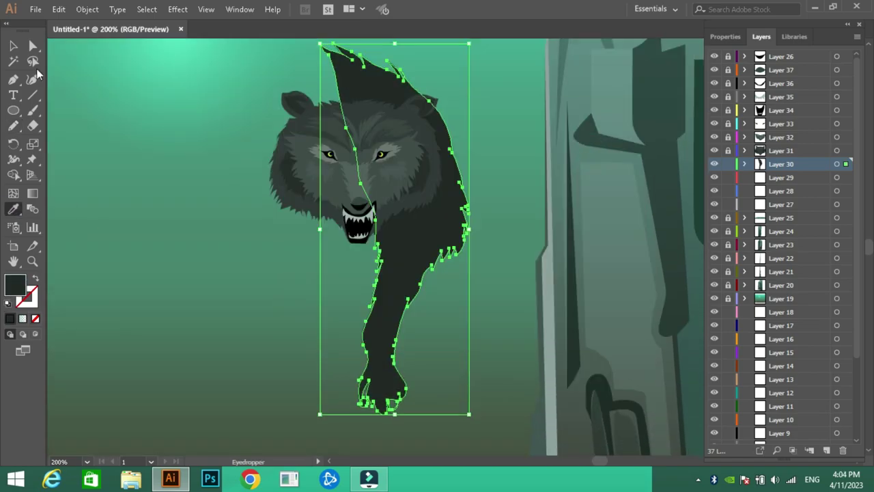
pyautogui.click(19, 127)
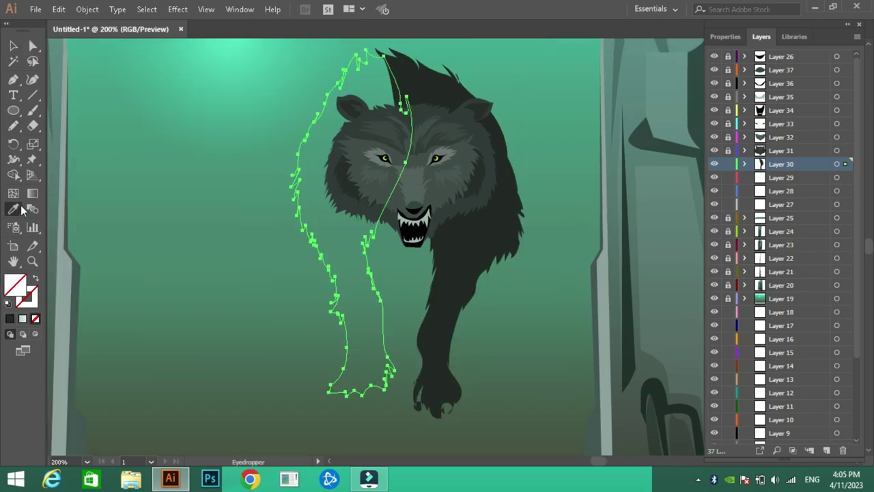
pyautogui.click(334, 171)
# Apply the sampled dark fur fill via the colour picker and refine the pale-clawed paw shapes.
pyautogui.press('n')
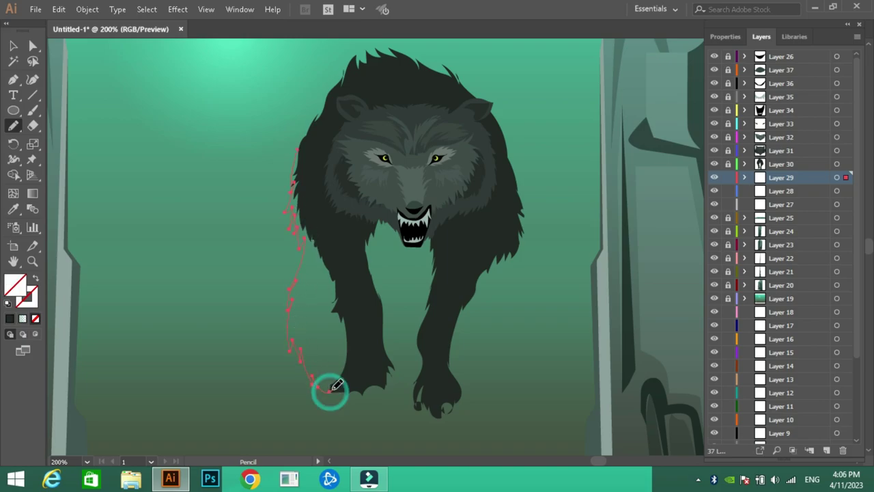
pyautogui.press('i')
pyautogui.click(418, 389)
pyautogui.doubleClick(15, 283)
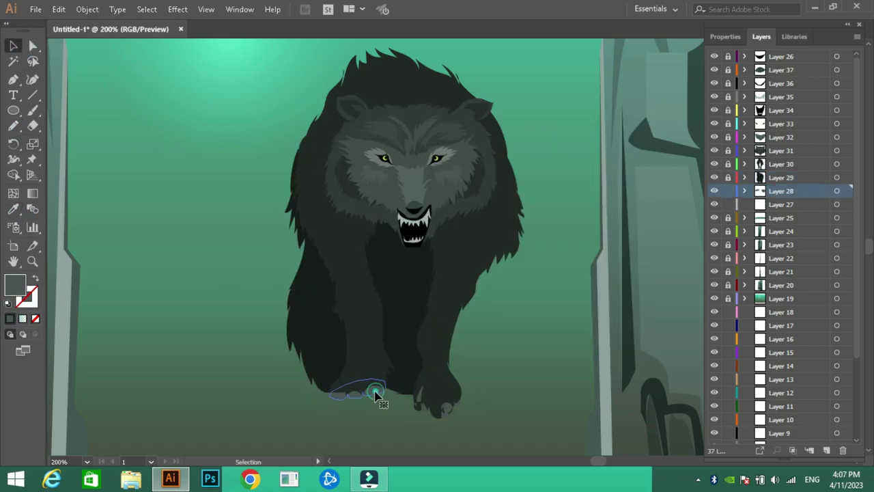
pyautogui.click(375, 394)
pyautogui.hotkey('ctrl', '=')
pyautogui.hotkey('ctrl', '=')
pyautogui.press('v')
pyautogui.hotkey('ctrl', '-')
pyautogui.hotkey('ctrl', '-')
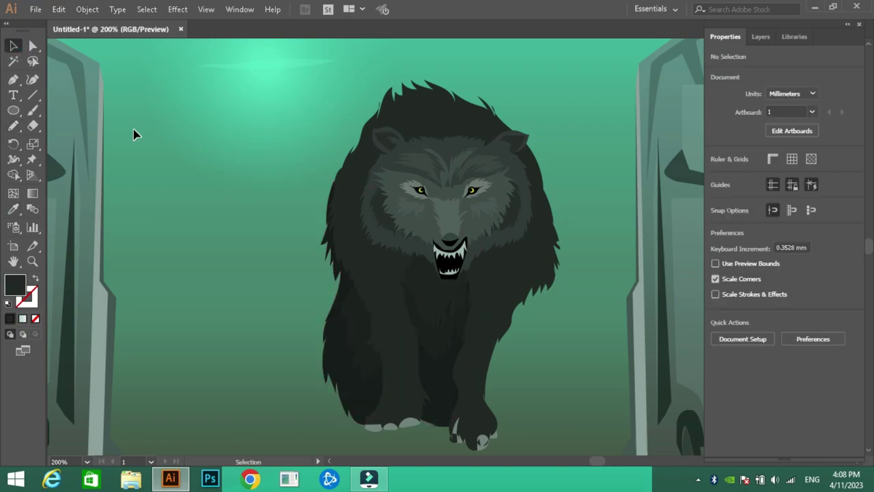
# Move the wolf into a new document, Untitled-2, and export it as a PNG named 'wolf'.
pyautogui.moveTo(412, 142); pyautogui.dragTo(422, 128)
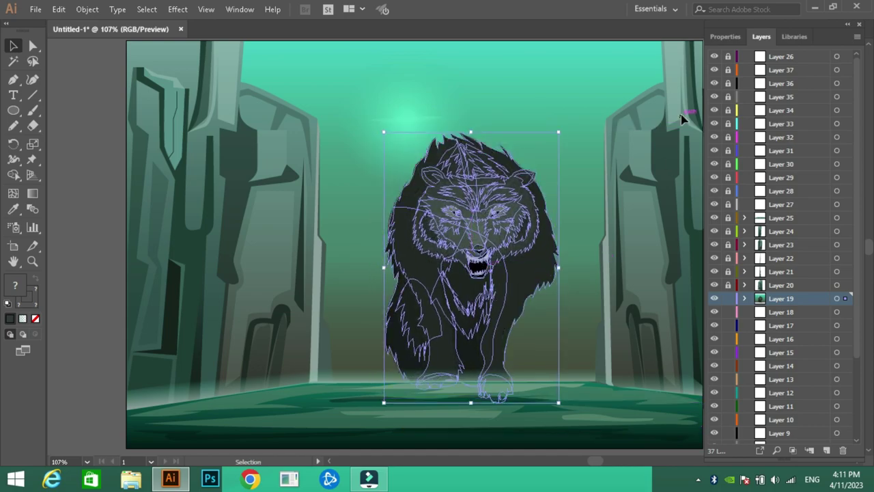
pyautogui.hotkey('ctrl', 'n')
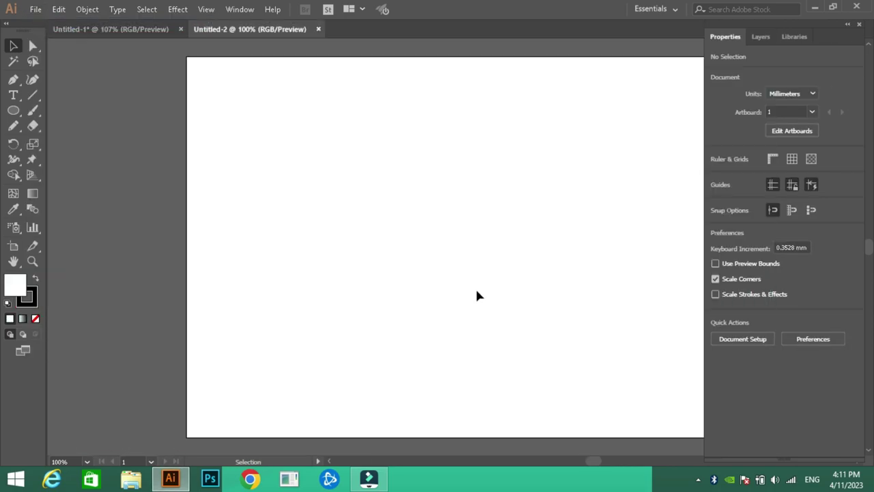
pyautogui.click(253, 248)
pyautogui.write('wolf')
pyautogui.press('Return')
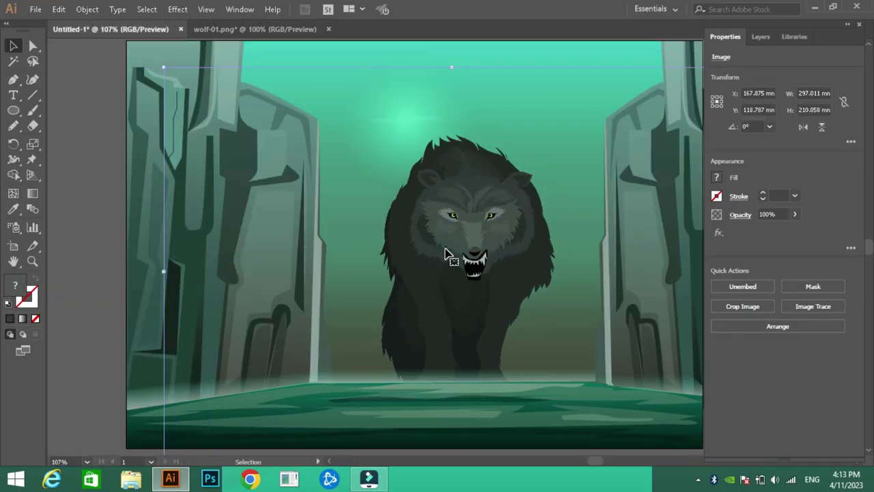
# Fade the placed wolf image to 26% opacity and finish the pale fur highlight gradient.
pyautogui.click(794, 214)
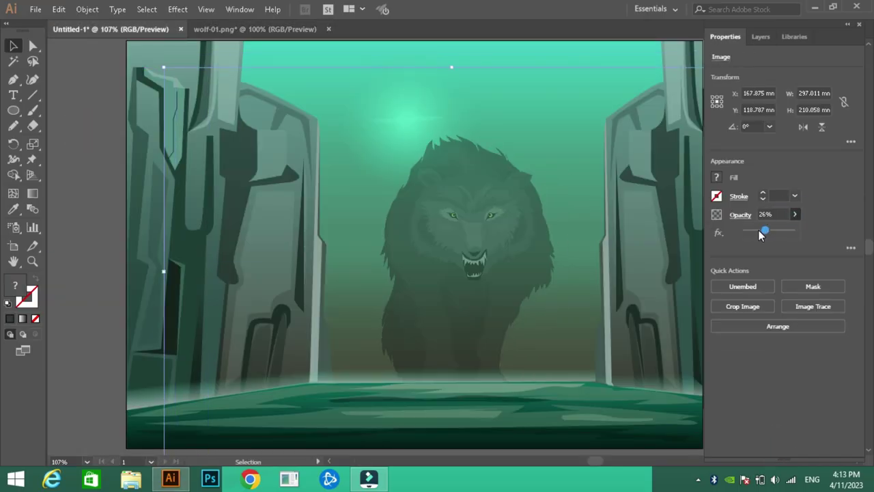
pyautogui.moveTo(761, 230); pyautogui.dragTo(758, 231)
pyautogui.click(87, 461)
pyautogui.click(94, 222)
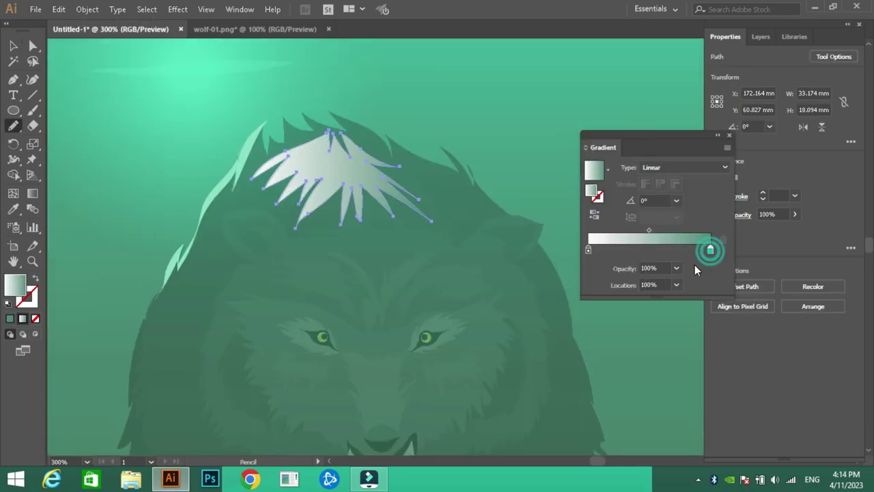
pyautogui.click(89, 88)
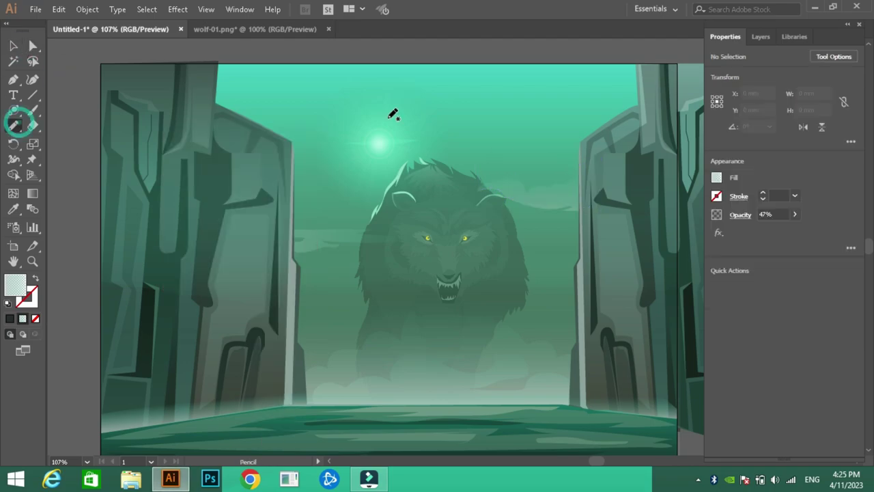
# Draw a top-left sky cloud with a soft, transparent gradient fill.
pyautogui.moveTo(287, 188); pyautogui.dragTo(312, 91)
pyautogui.hotkey('ctrl', 'F9')
pyautogui.moveTo(234, 246); pyautogui.dragTo(204, 245)
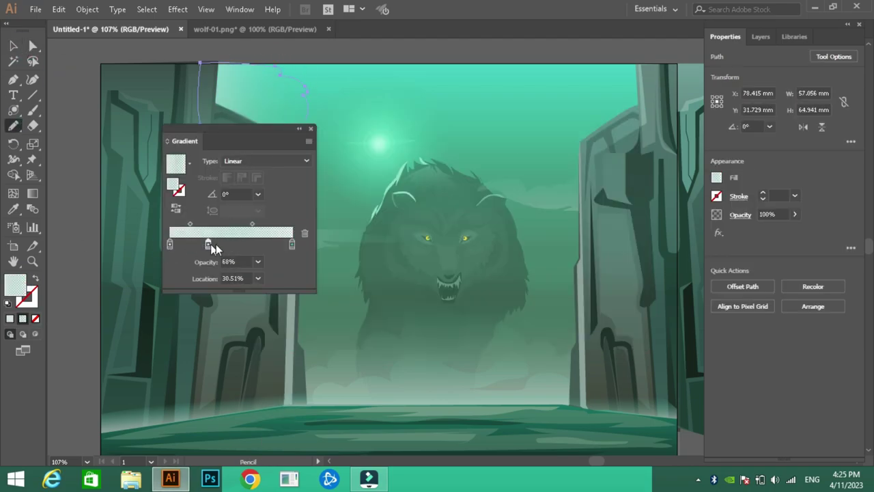
pyautogui.hotkey('ctrl', 'F9')
pyautogui.moveTo(779, 232); pyautogui.dragTo(762, 232)
pyautogui.hotkey('ctrl', 'shift', 'a')
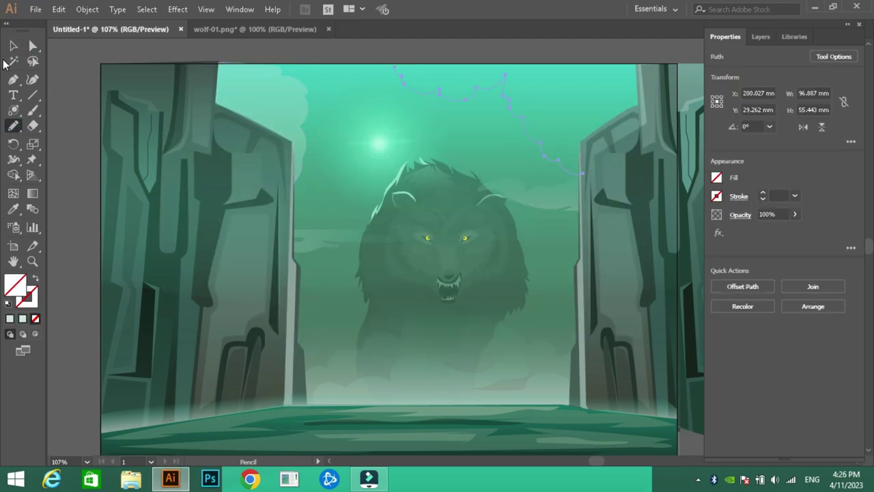
# Draw a grey-green cloud across the top-right sky and show the Layers panel.
pyautogui.moveTo(642, 122); pyautogui.dragTo(443, 66)
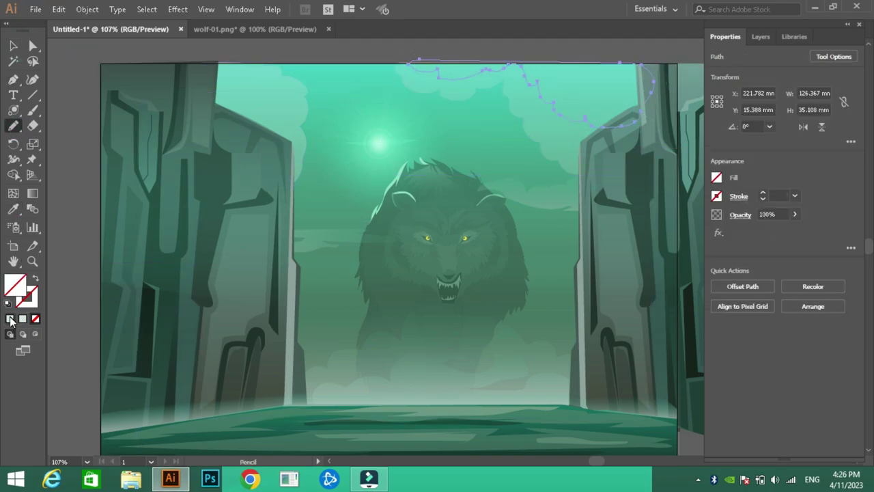
pyautogui.doubleClick(15, 283)
pyautogui.click(599, 148)
pyautogui.hotkey('ctrl', 'shift', 'a')
pyautogui.press('v')
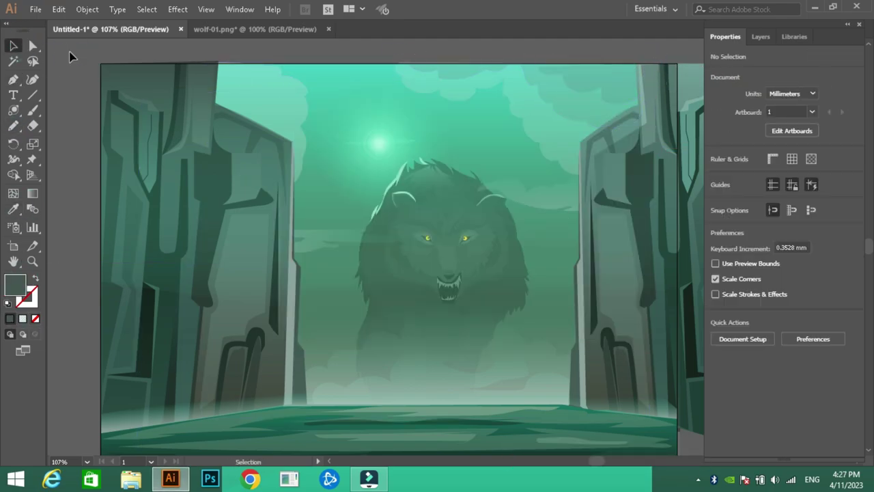
pyautogui.click(761, 36)
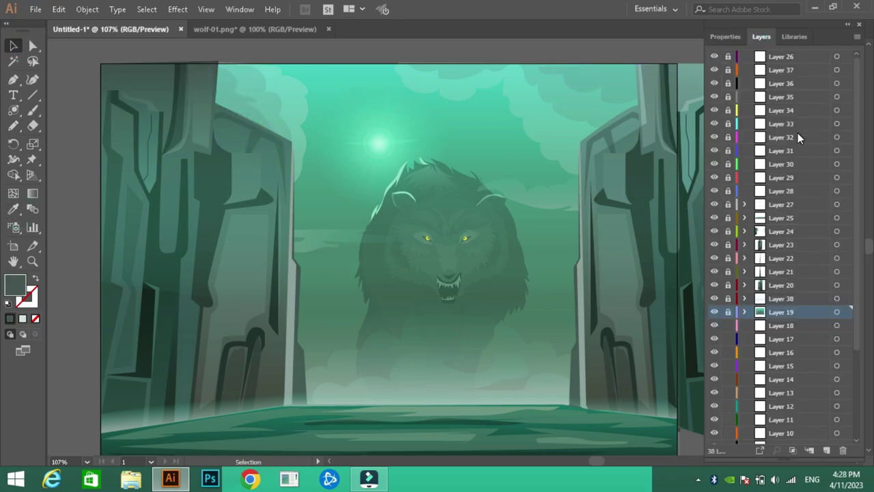